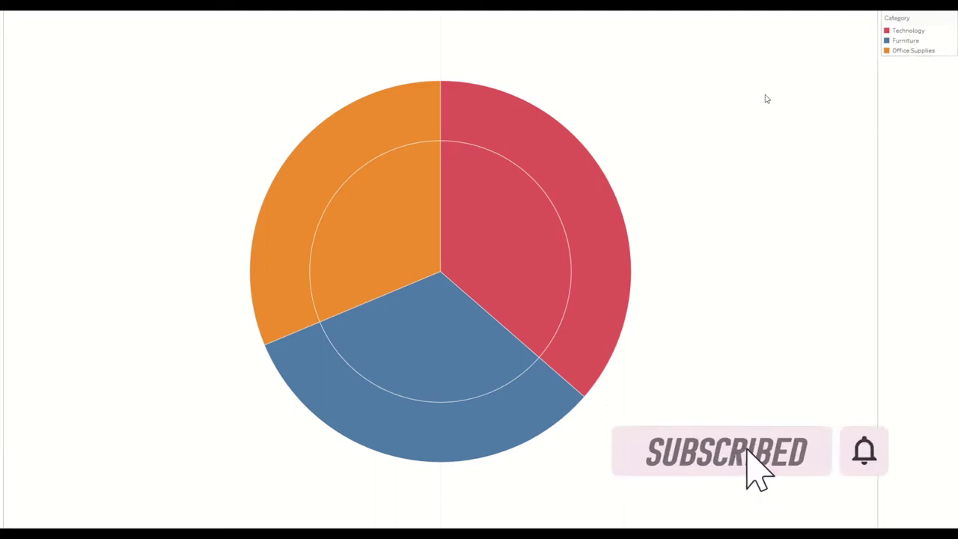
Drill into the Office Supplies and Furniture sub-category slices, then collapse back to categories
mouse_move(549, 166)
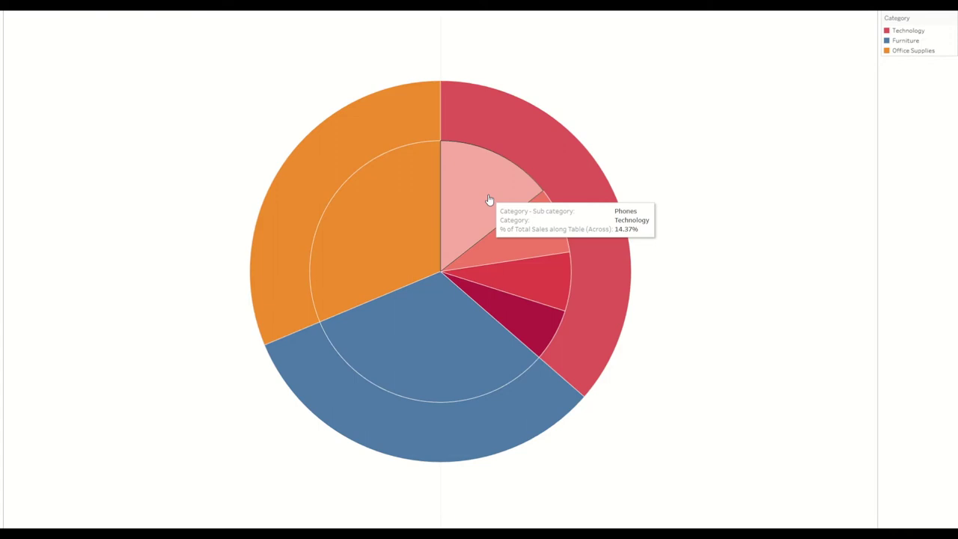
click(352, 132)
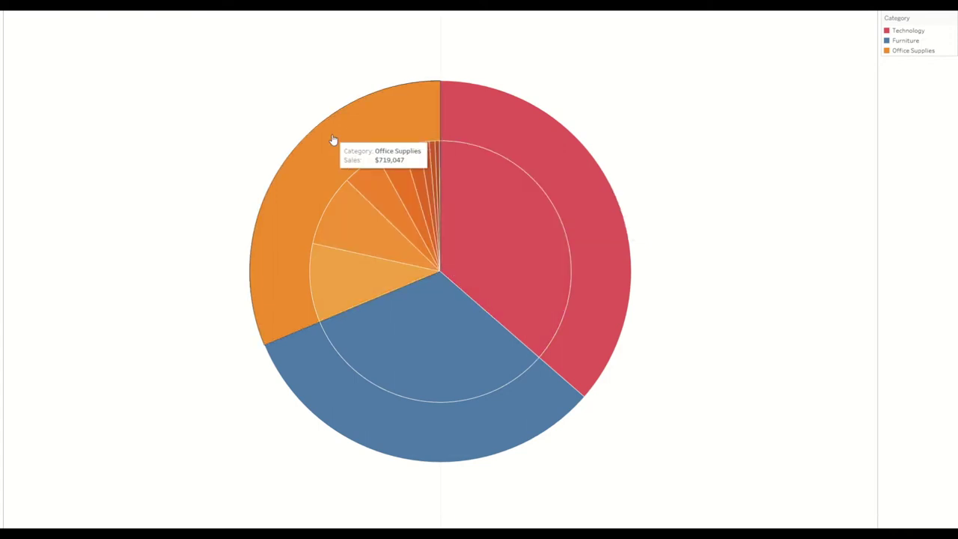
click(318, 385)
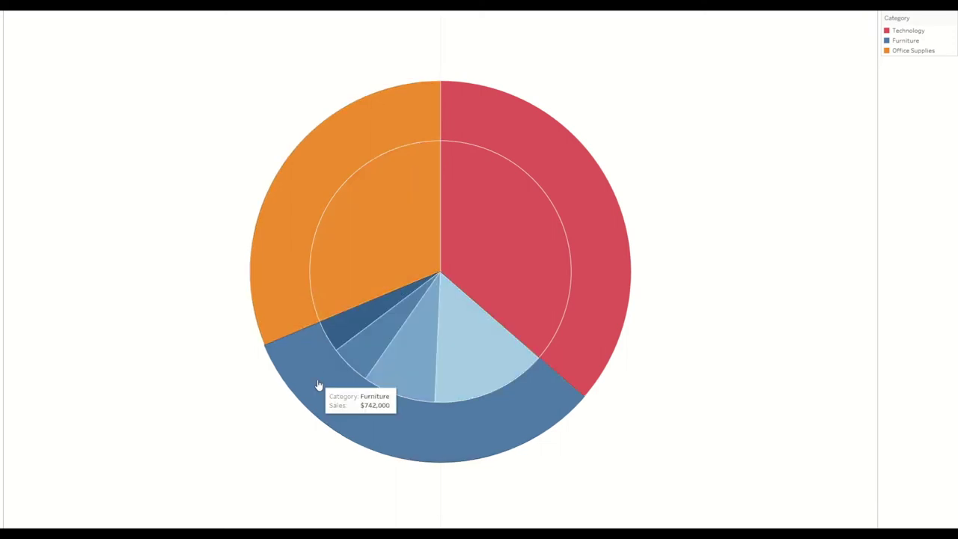
click(179, 330)
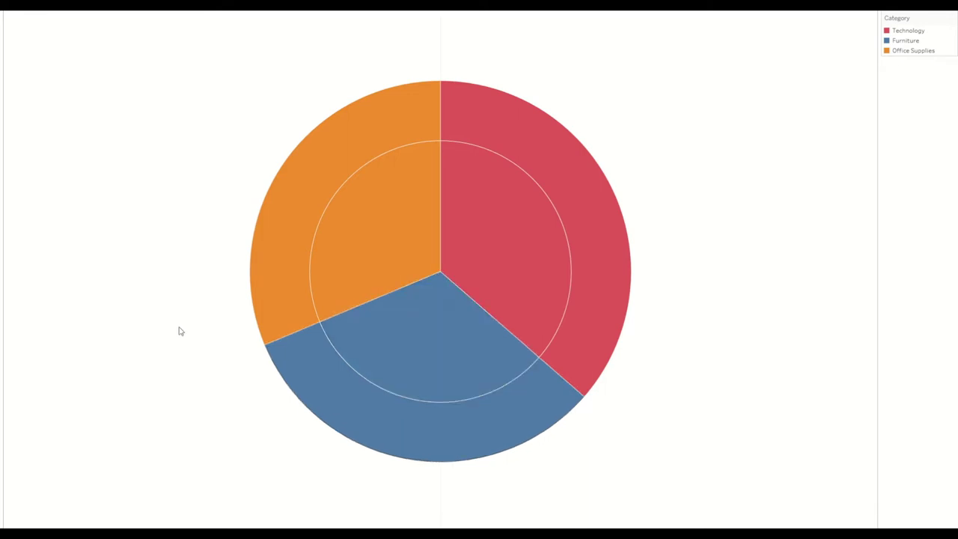
Leave presentation mode, switch to Book2 and connect to Sample - Superstore
key(Escape)
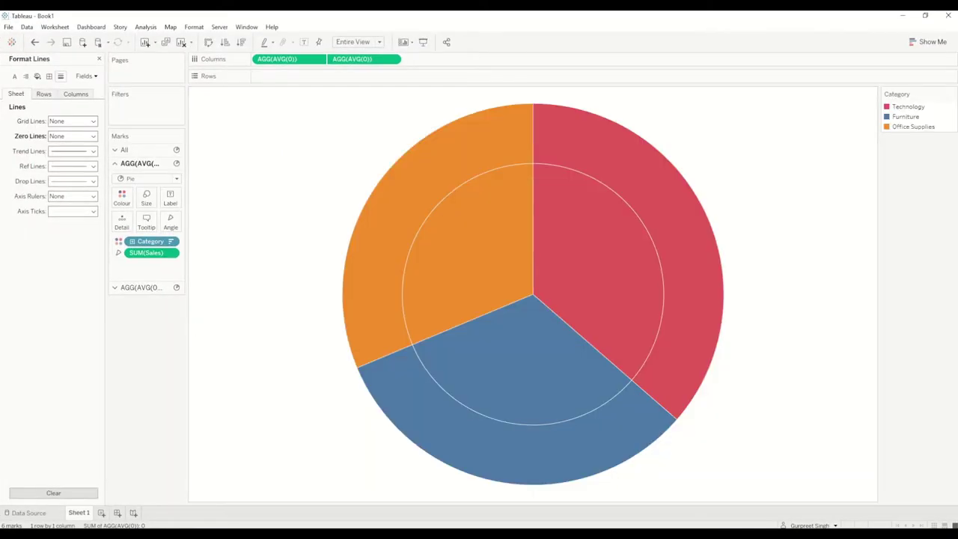
click(479, 494)
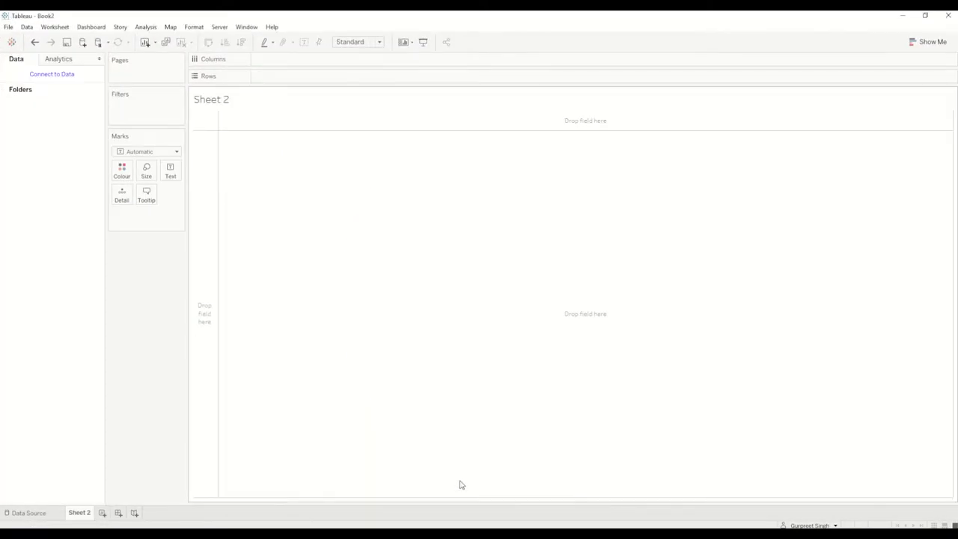
click(58, 77)
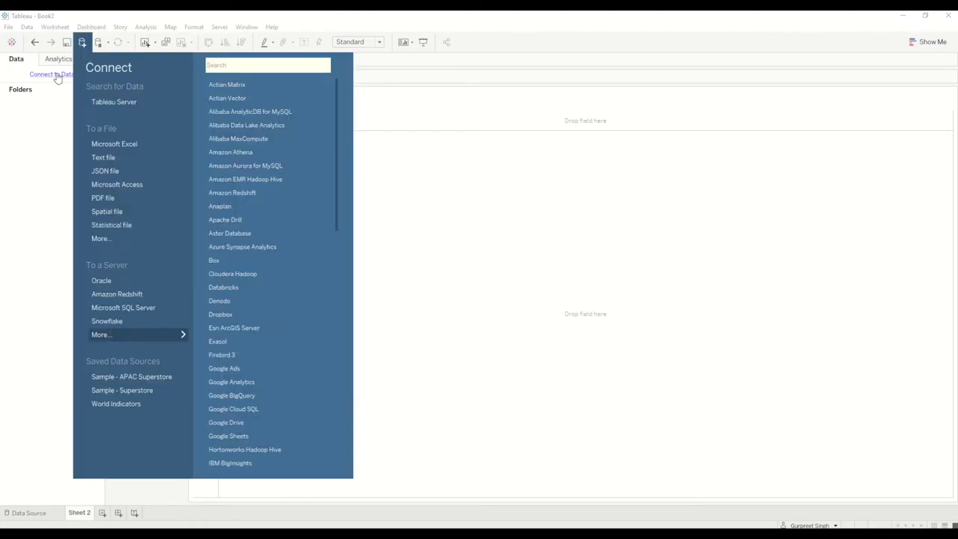
click(124, 390)
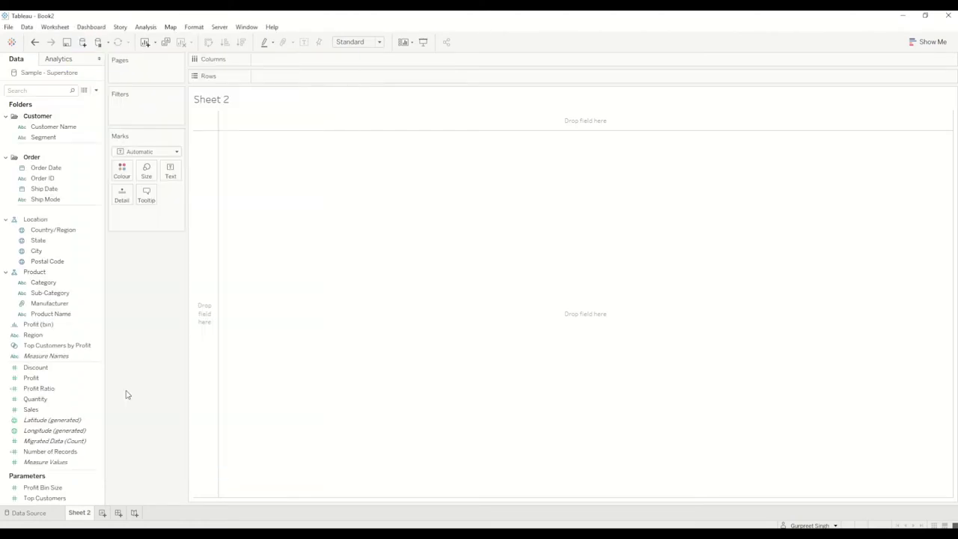
Set the Marks type to Pie
click(178, 153)
click(135, 267)
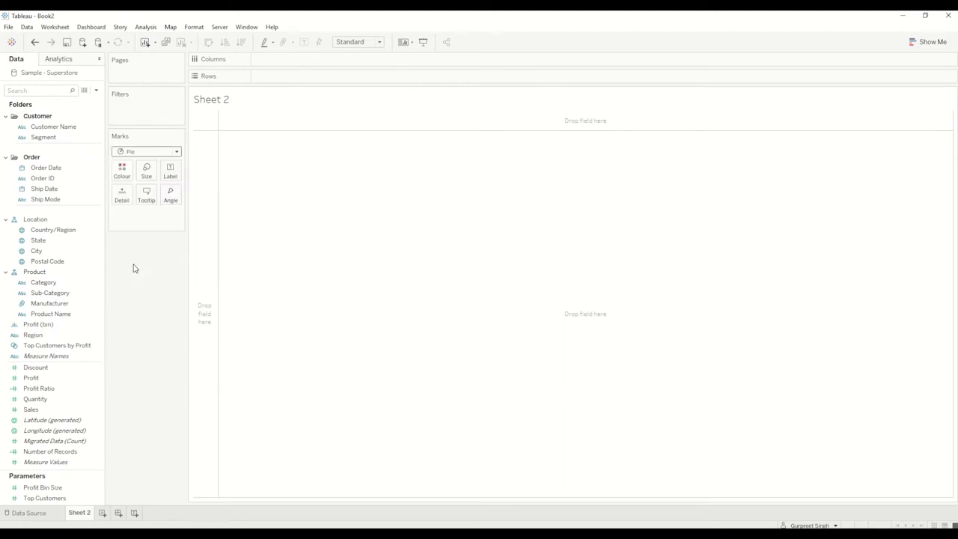
click(55, 285)
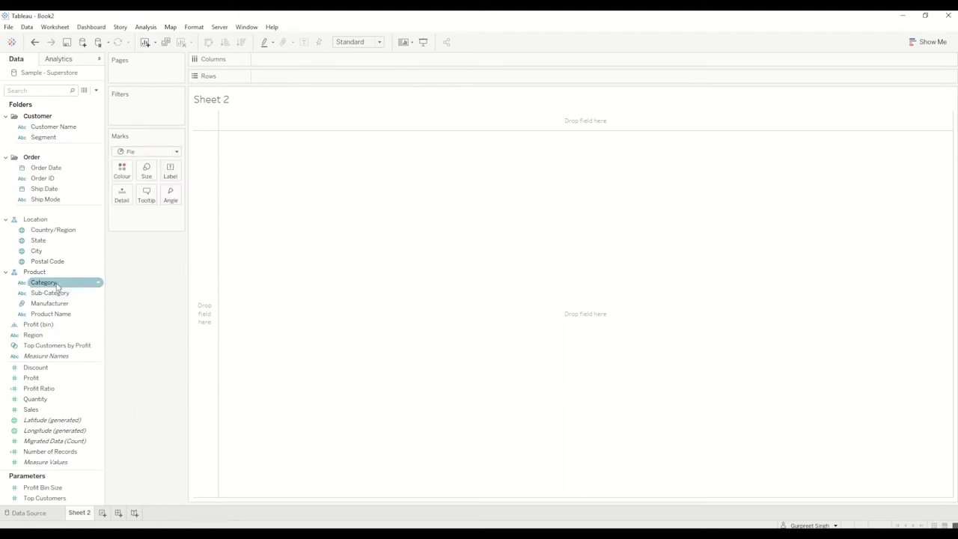
Colour the pie by Category and set the wedge angles by SUM(Sales)
drag(55, 285, 128, 463)
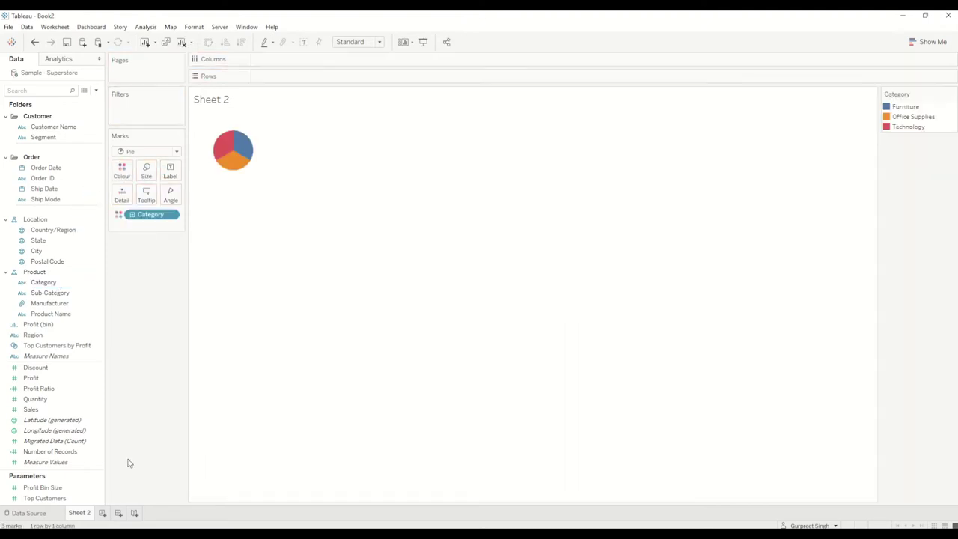
mouse_move(241, 165)
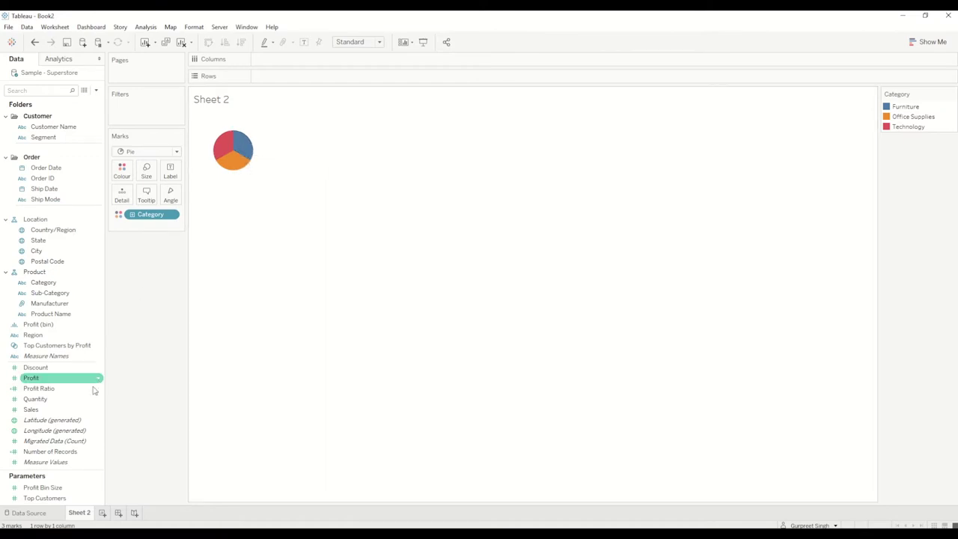
drag(49, 409, 174, 198)
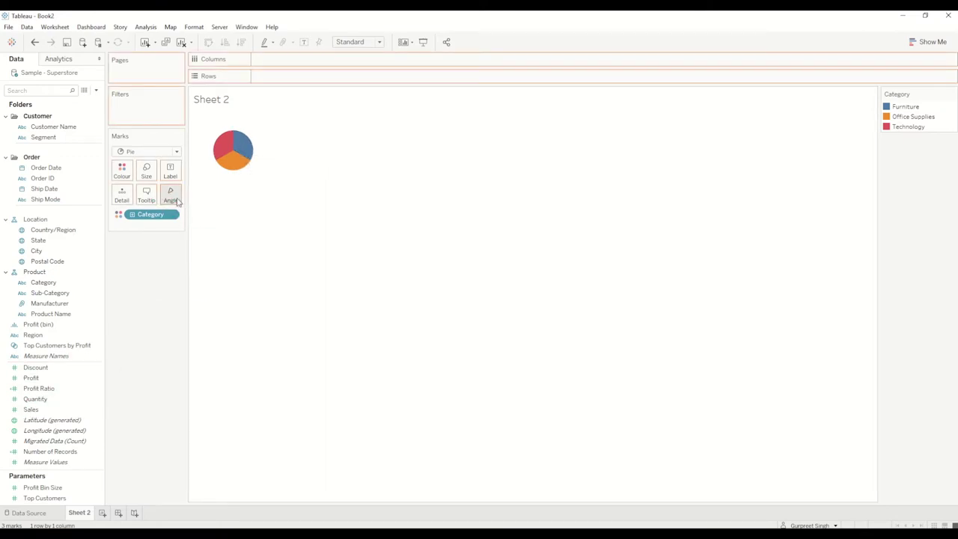
Set the view to Entire View and enlarge the pie's mark size slightly
click(379, 41)
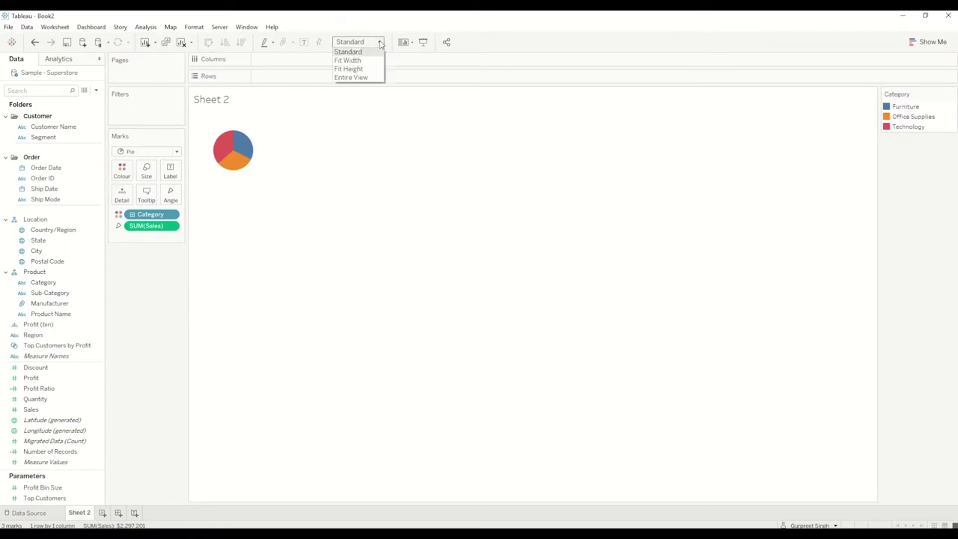
click(372, 78)
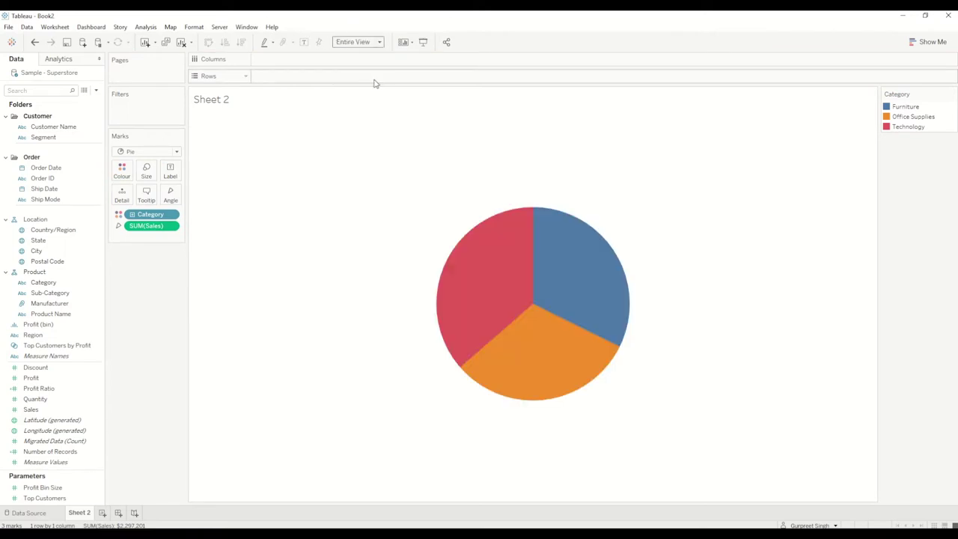
click(147, 171)
drag(169, 194, 170, 196)
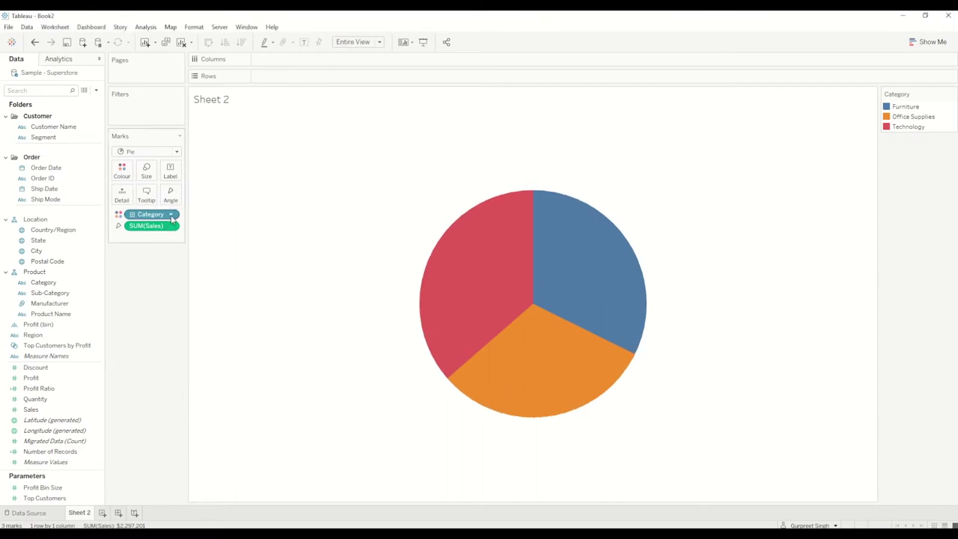
click(171, 217)
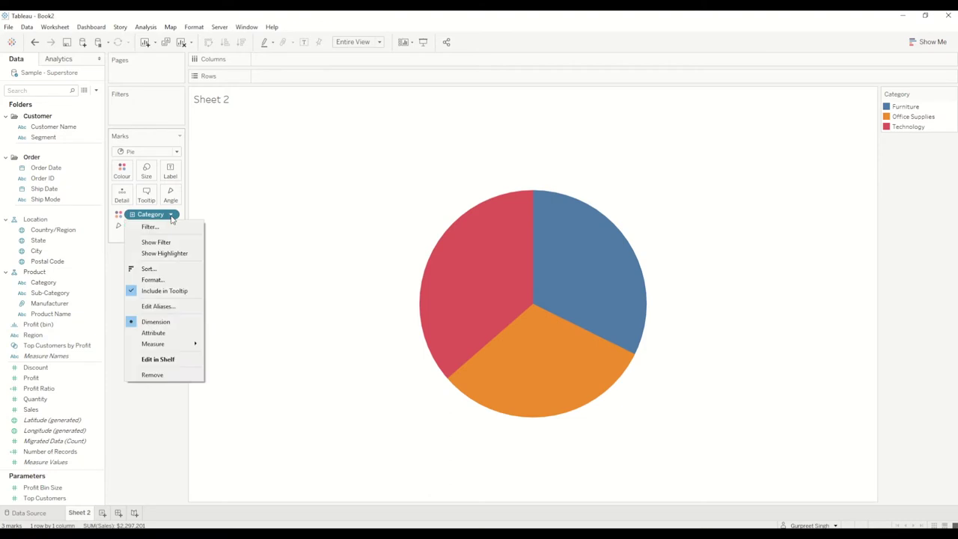
Sort Category descending by Sum of Sales: Technology, Furniture, Office Supplies
click(157, 268)
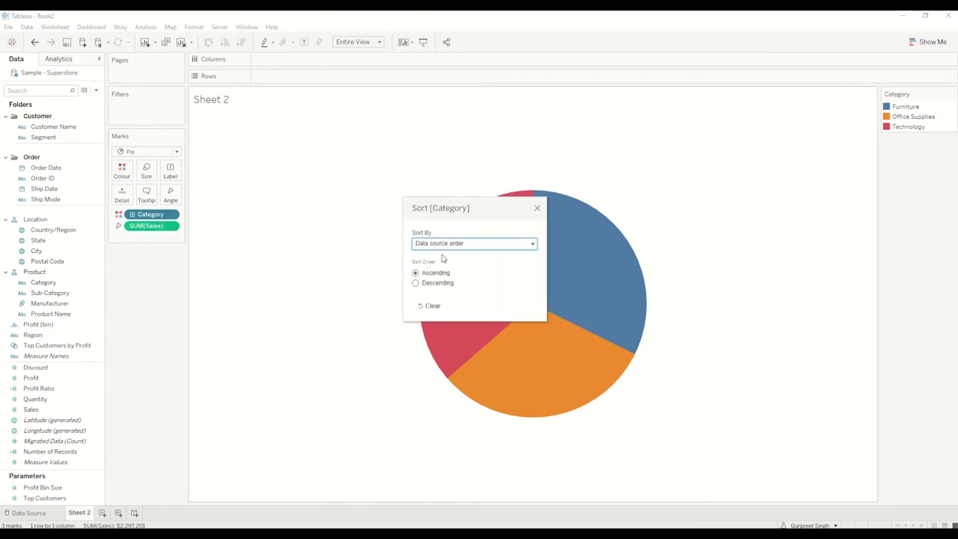
click(450, 244)
click(437, 274)
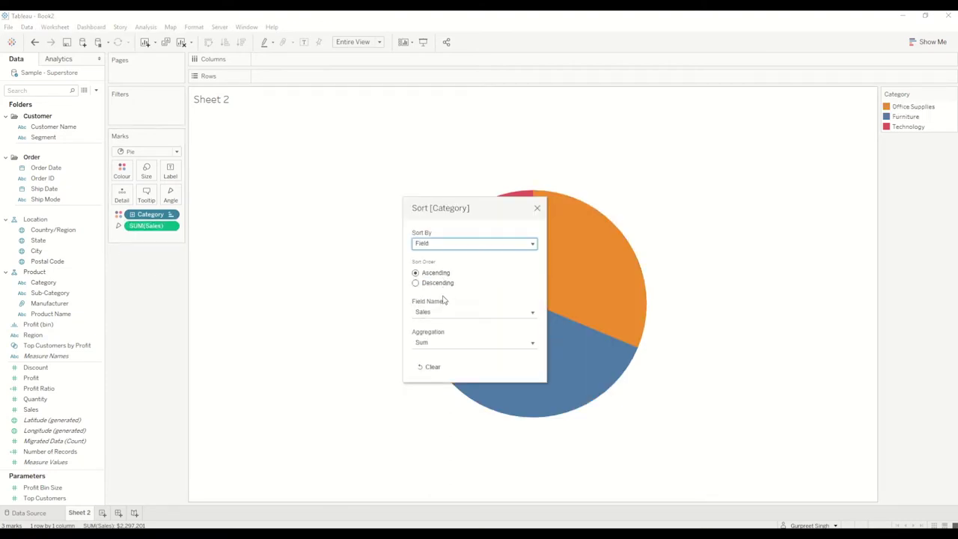
click(444, 284)
click(441, 313)
click(440, 314)
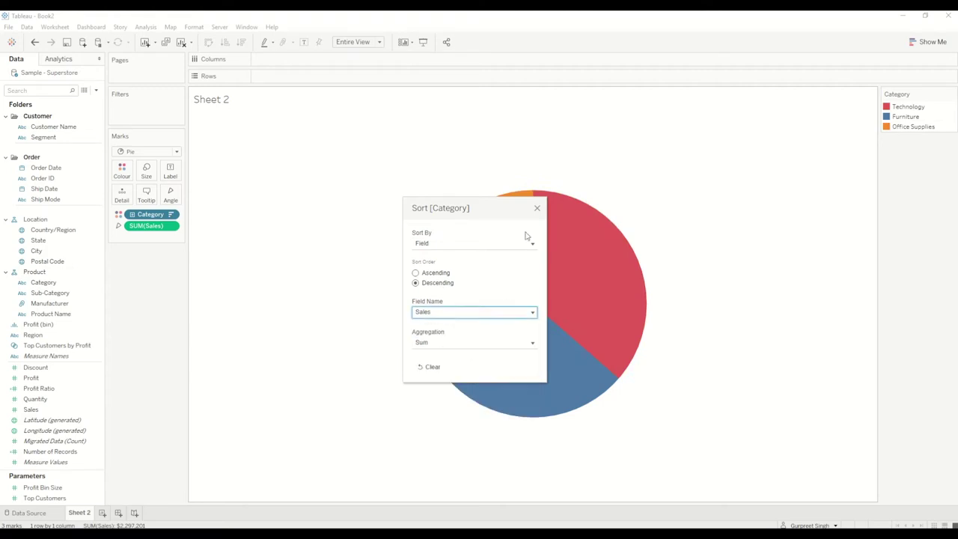
click(537, 209)
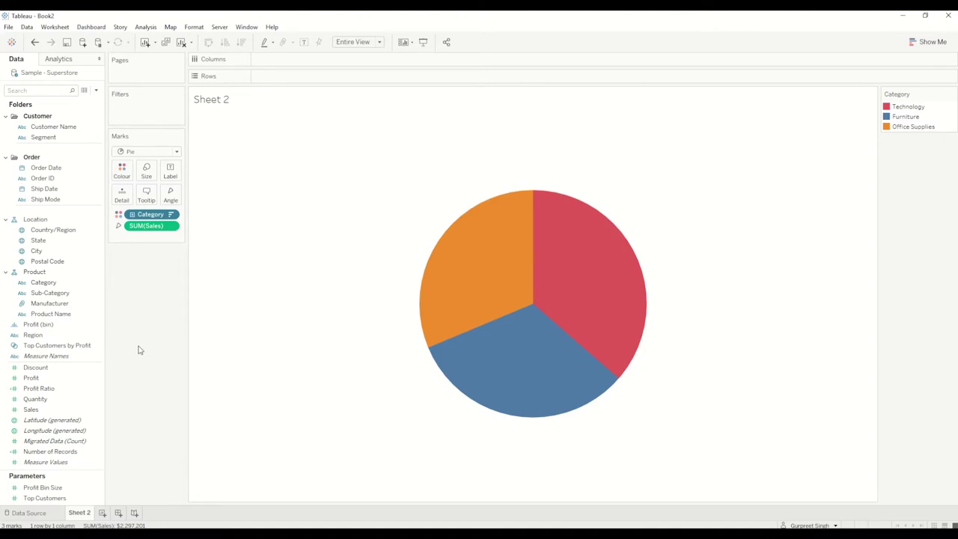
From the Category field's Create > Set, make 'Category Set' with only Furniture checked
click(67, 295)
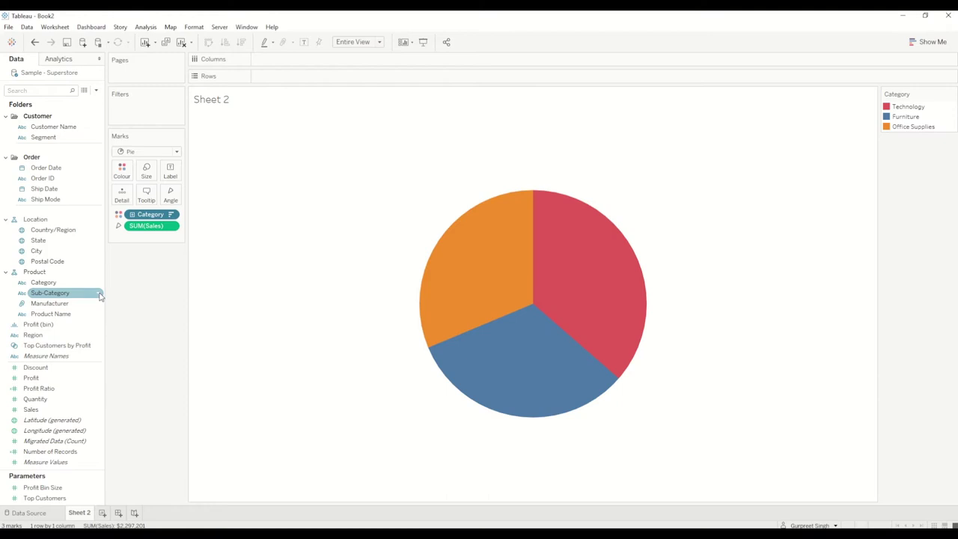
click(100, 296)
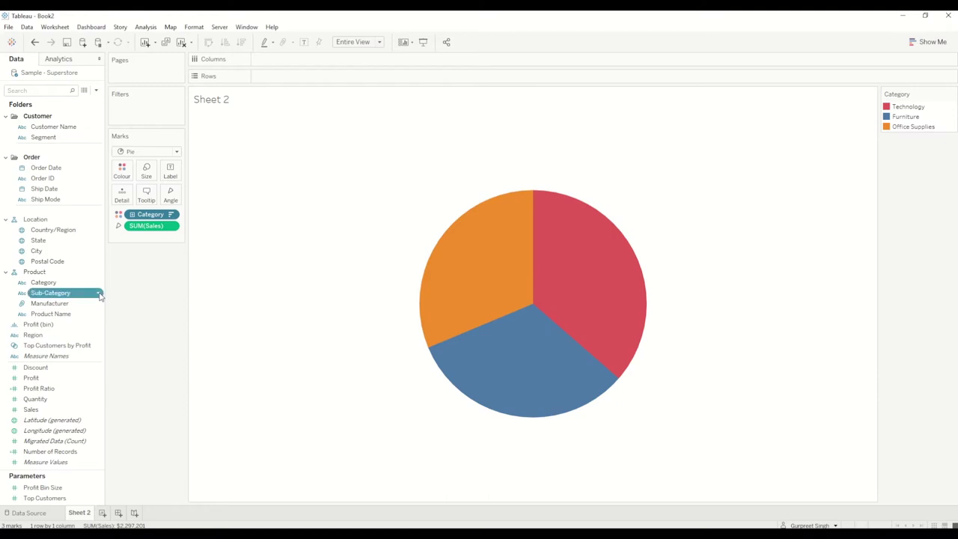
click(145, 276)
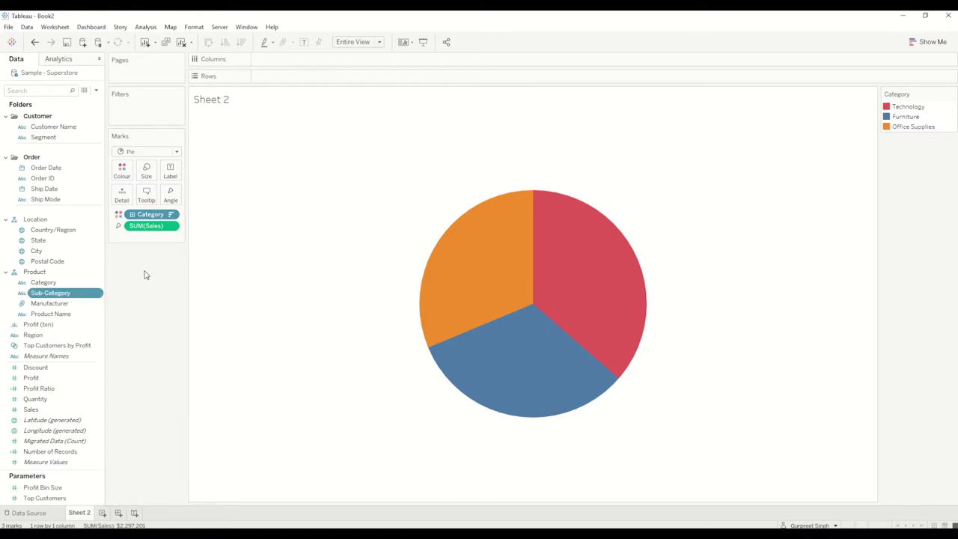
click(99, 283)
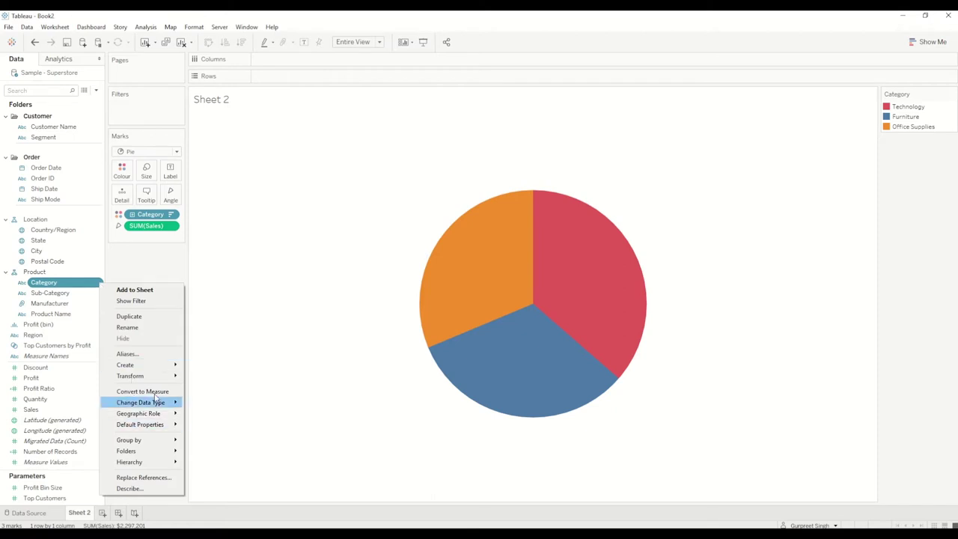
mouse_move(170, 366)
click(214, 394)
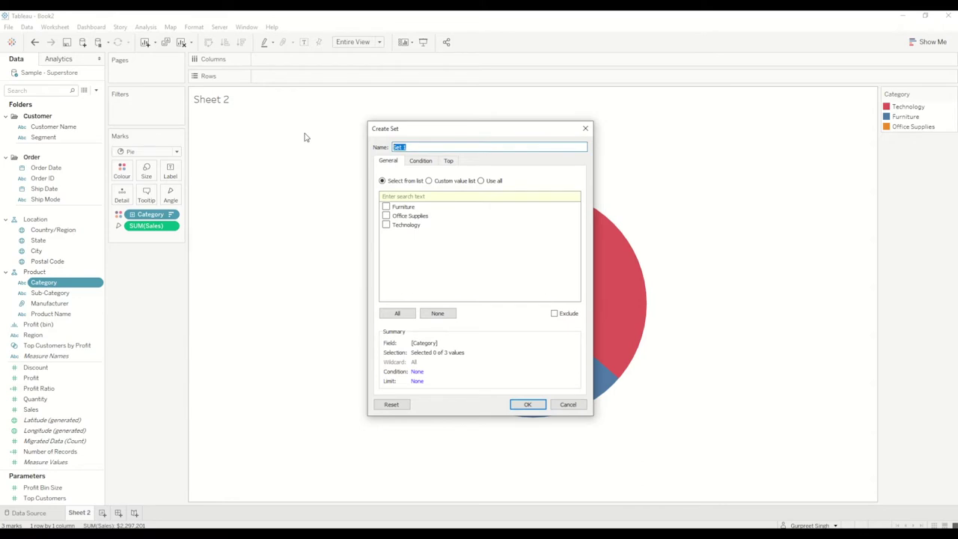
text(Category Set)
click(387, 207)
click(533, 406)
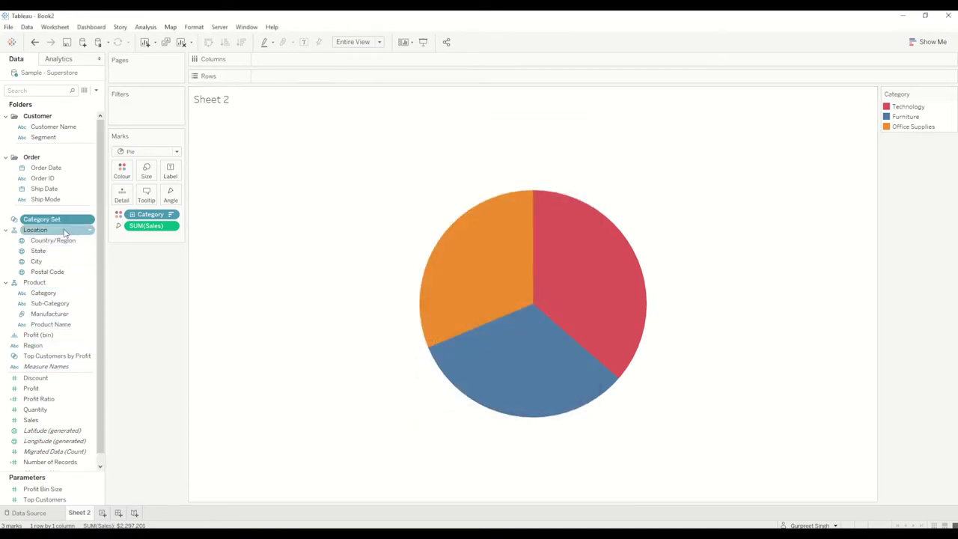
click(96, 90)
Create calculated field 'Selected Category': IF [Category Set] THEN [Sub-Category] ELSE [Category] END
click(83, 101)
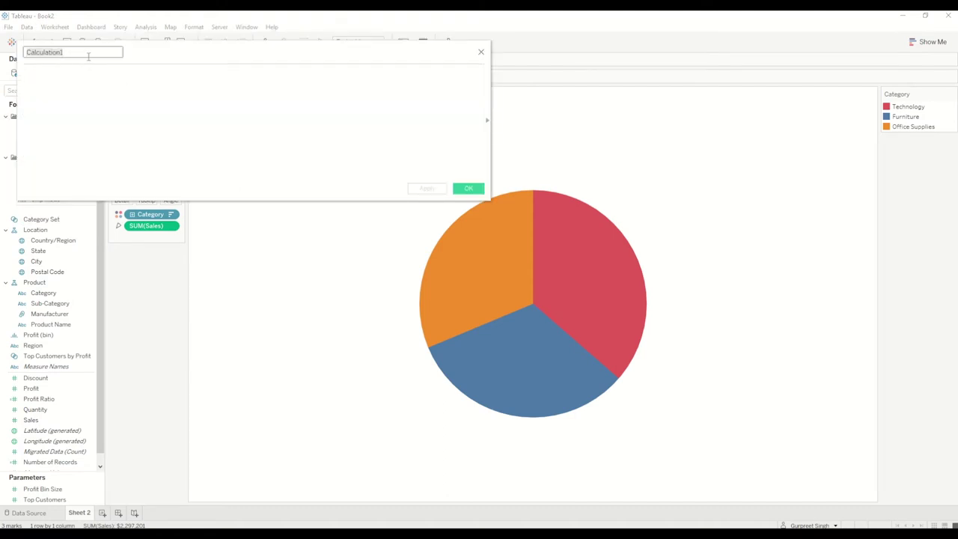
text(Selected Catego)
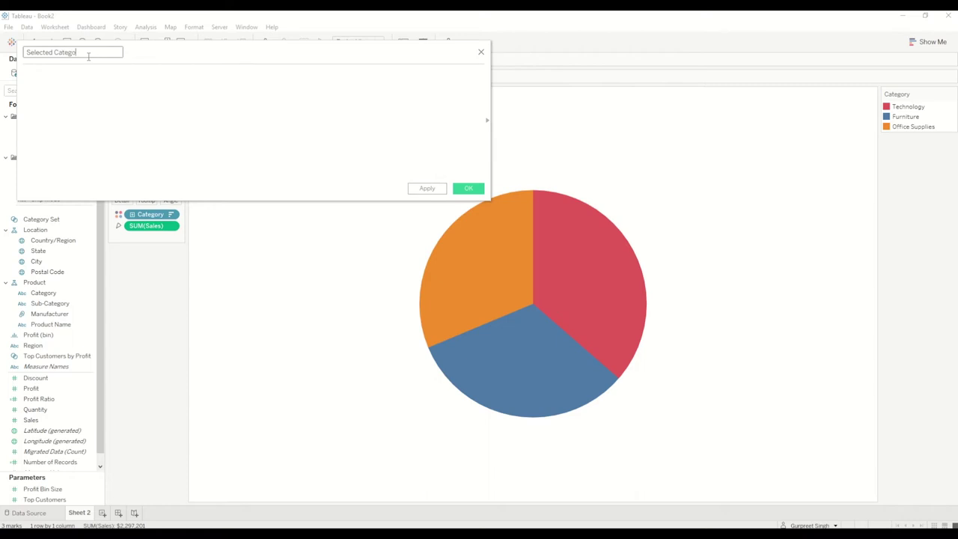
text(ry)
click(89, 86)
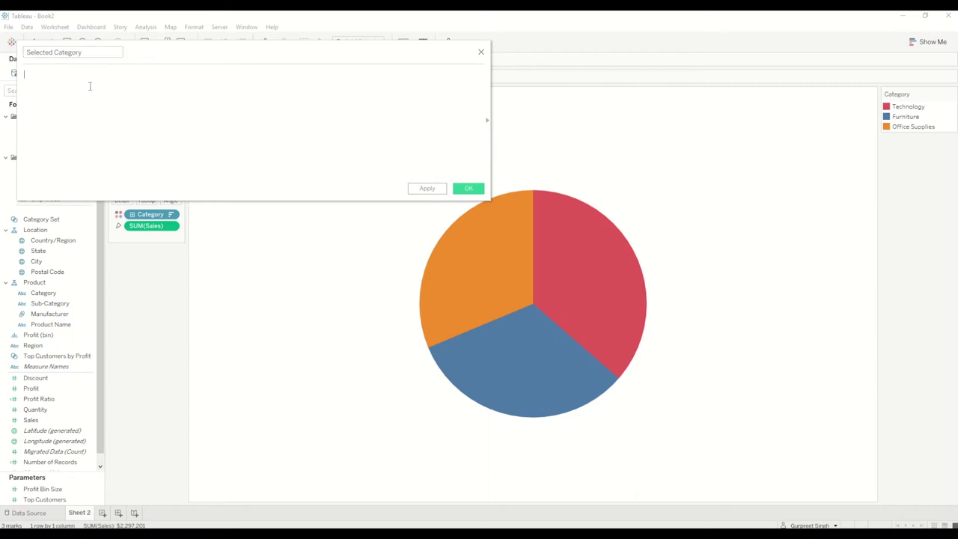
text(if cate)
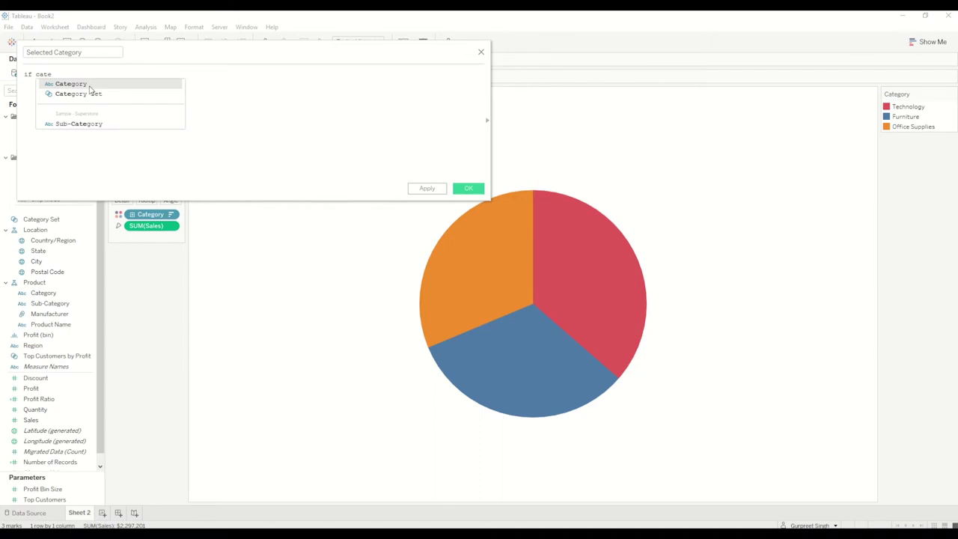
key(Down)
key(Return)
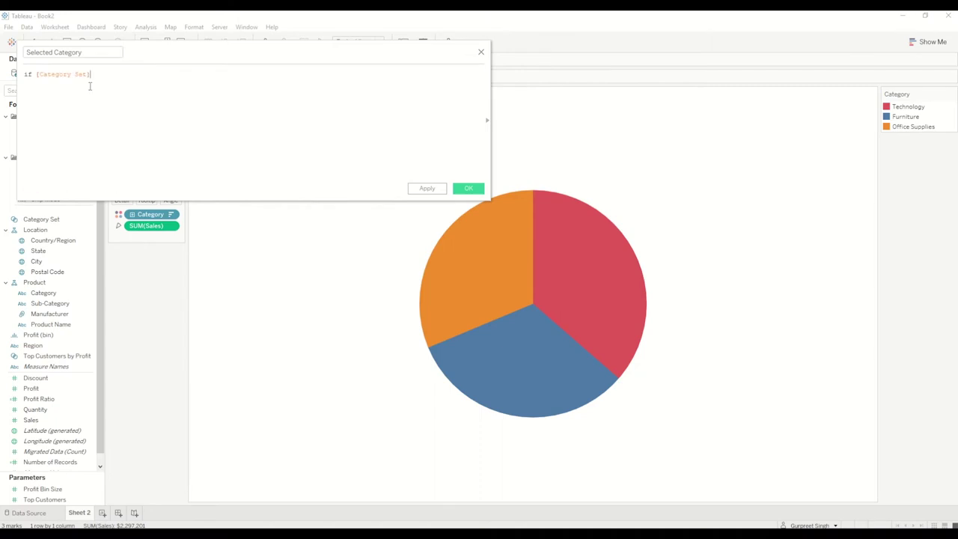
text(then sub)
key(Return)
text(else cate)
key(Return)
text(end)
key(Return)
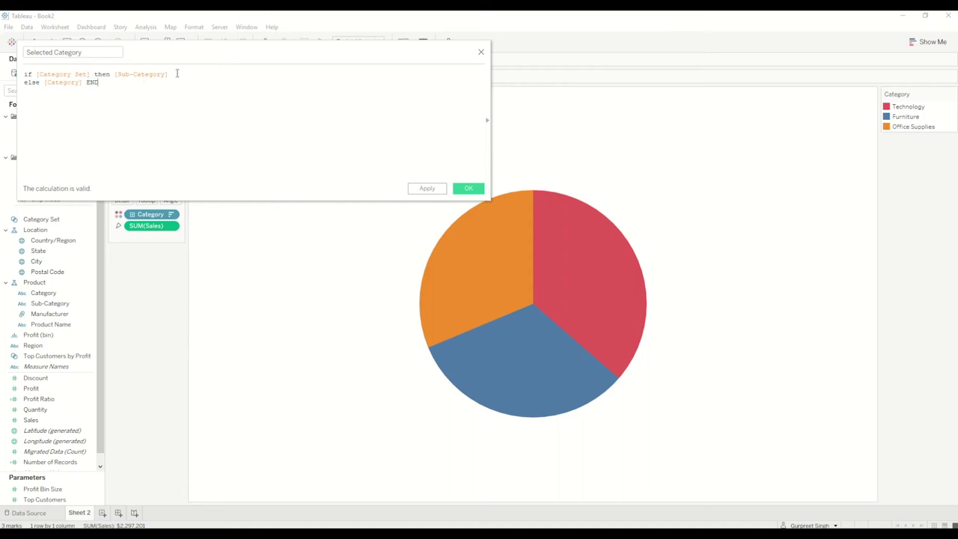
click(469, 188)
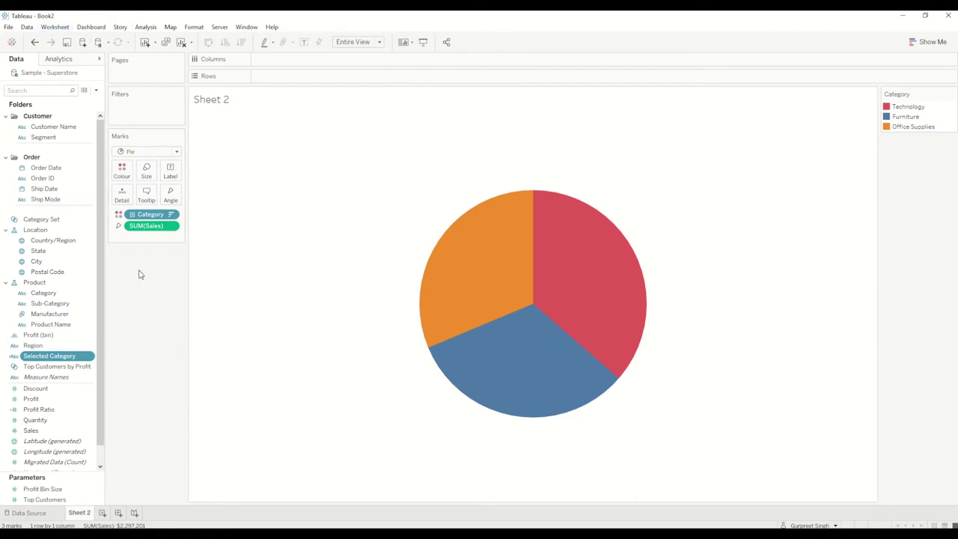
Put an ad-hoc AVG(0) calculation on Columns
double_click(278, 59)
text(av)
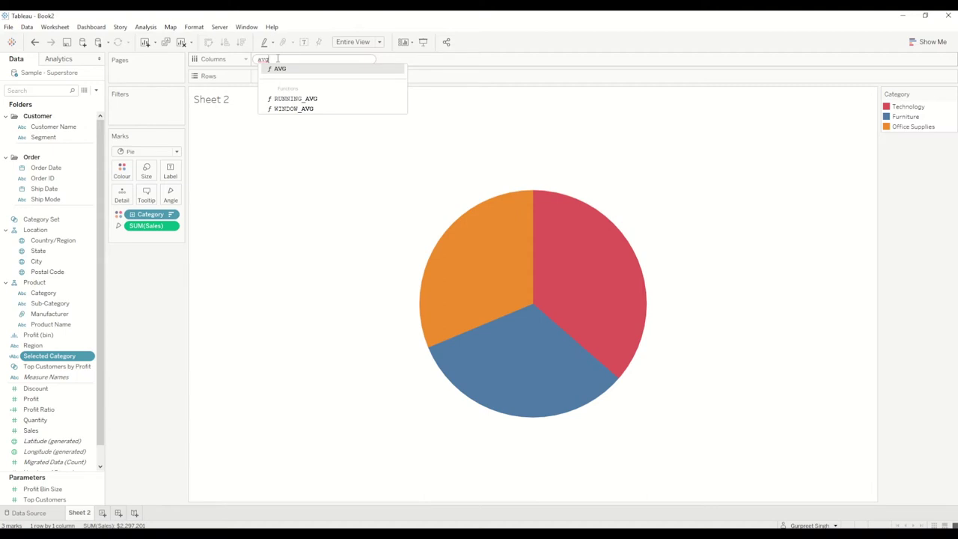
text(g)
key(Return)
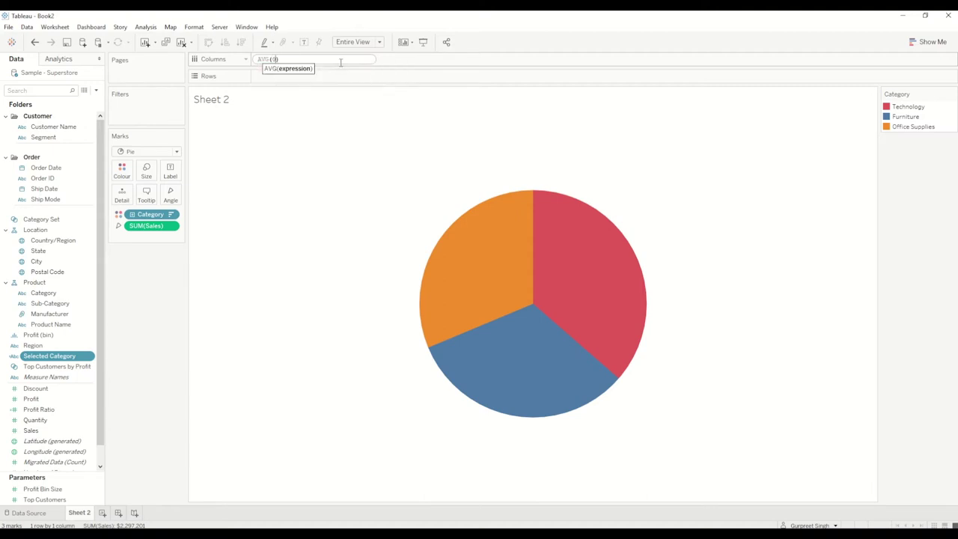
key(Return)
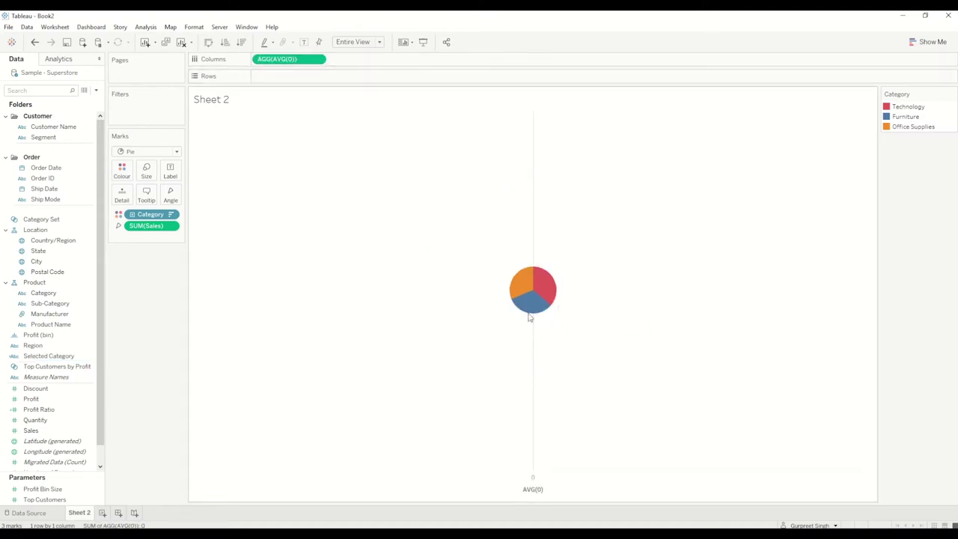
Enlarge the pie, exclude AVG(0) from the tooltip, and duplicate the AVG(0) pill
click(146, 171)
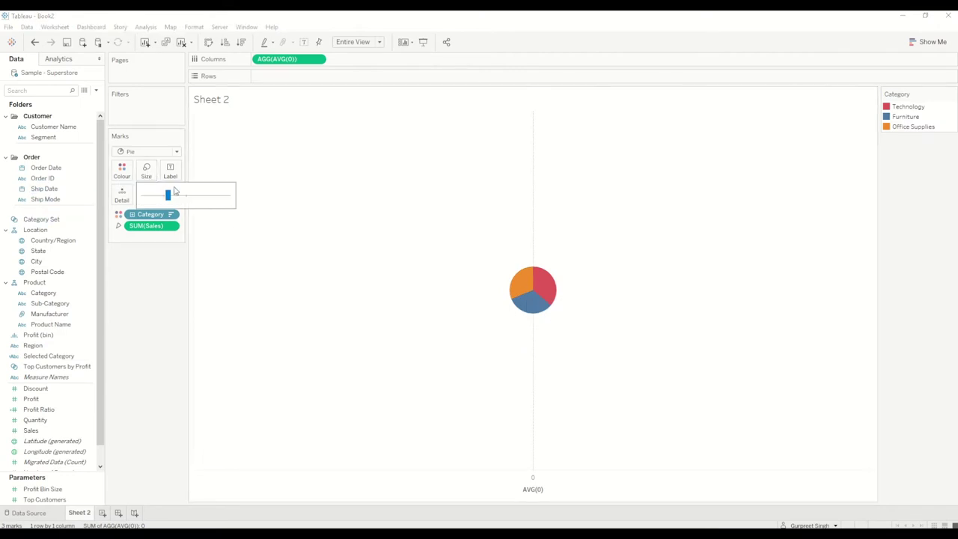
drag(169, 194, 220, 198)
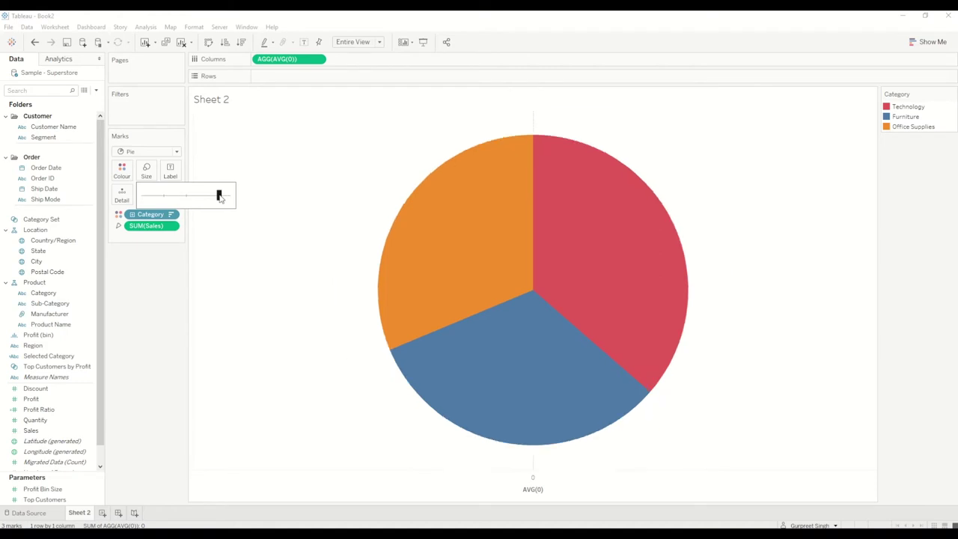
click(317, 60)
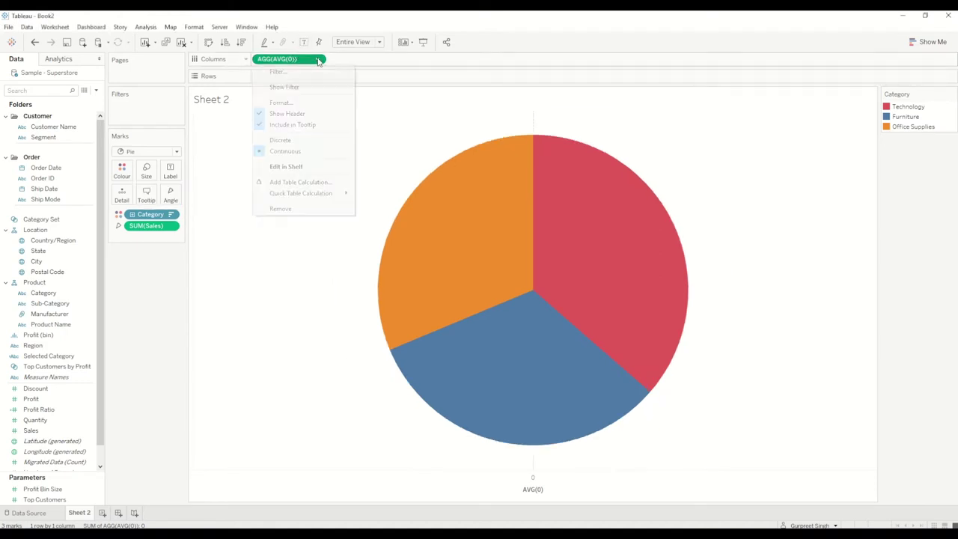
click(299, 129)
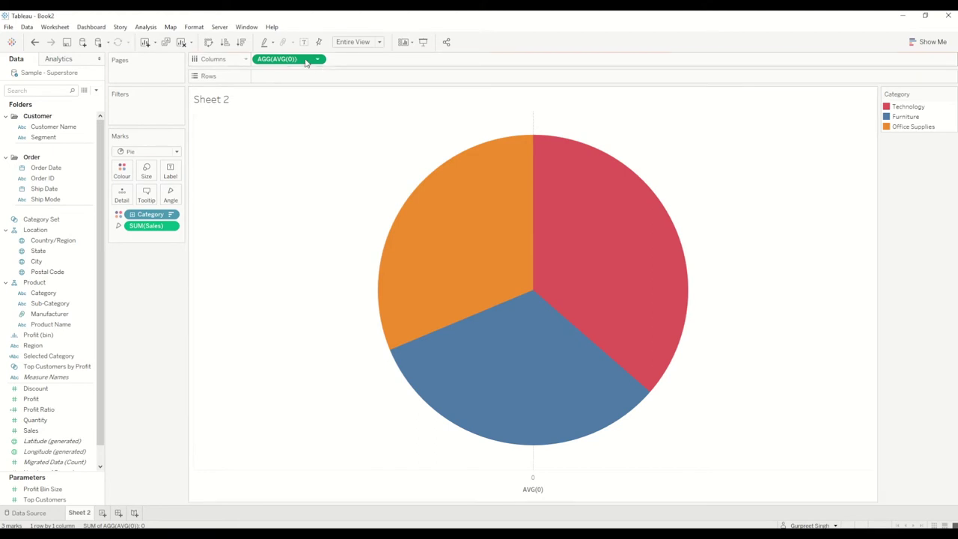
drag(306, 63, 393, 60)
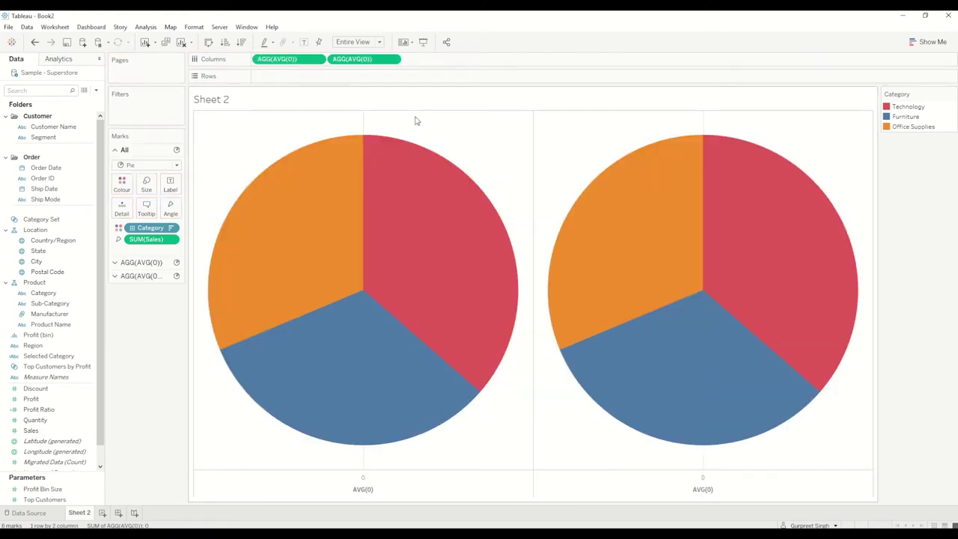
On the second AGG(AVG(0)) Marks card, add Selected Category to Detail
mouse_move(643, 248)
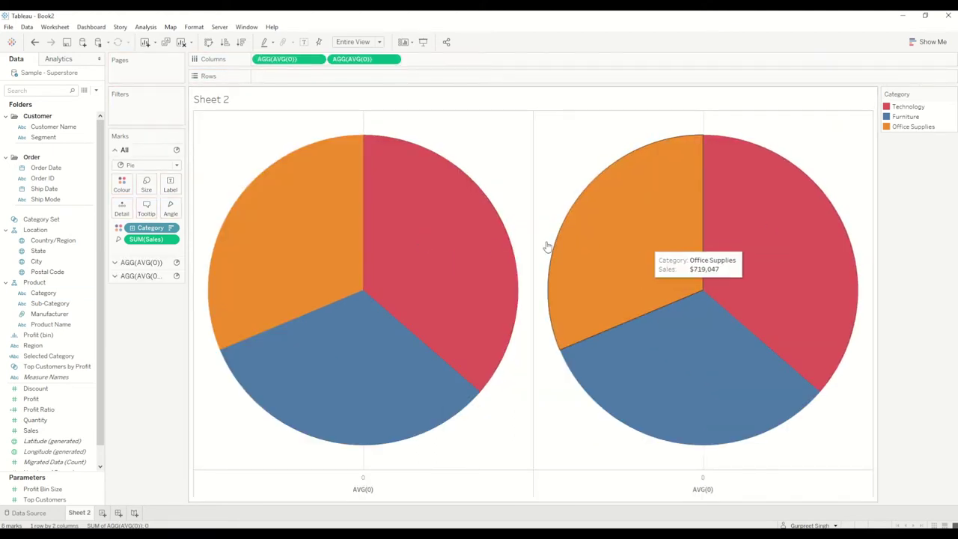
click(144, 276)
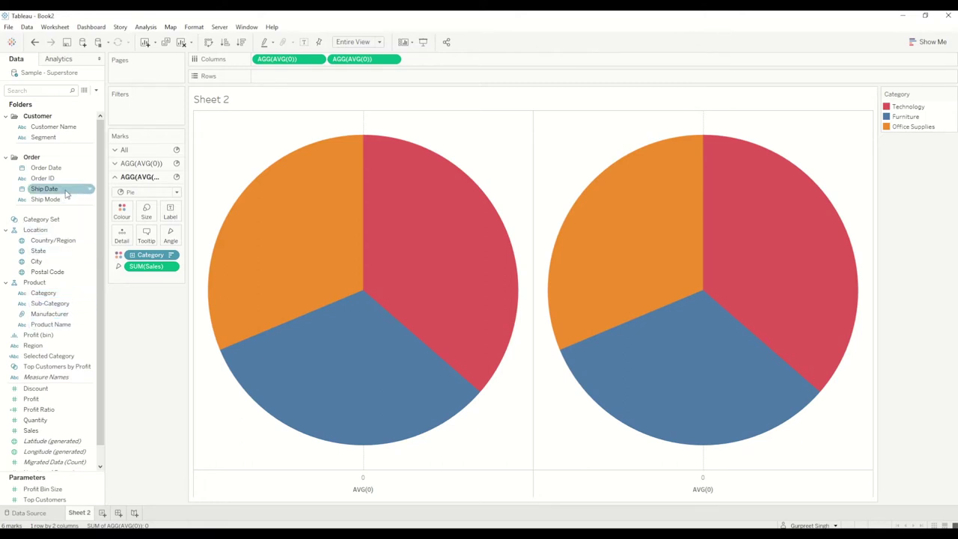
scroll(60, 334, down, 1)
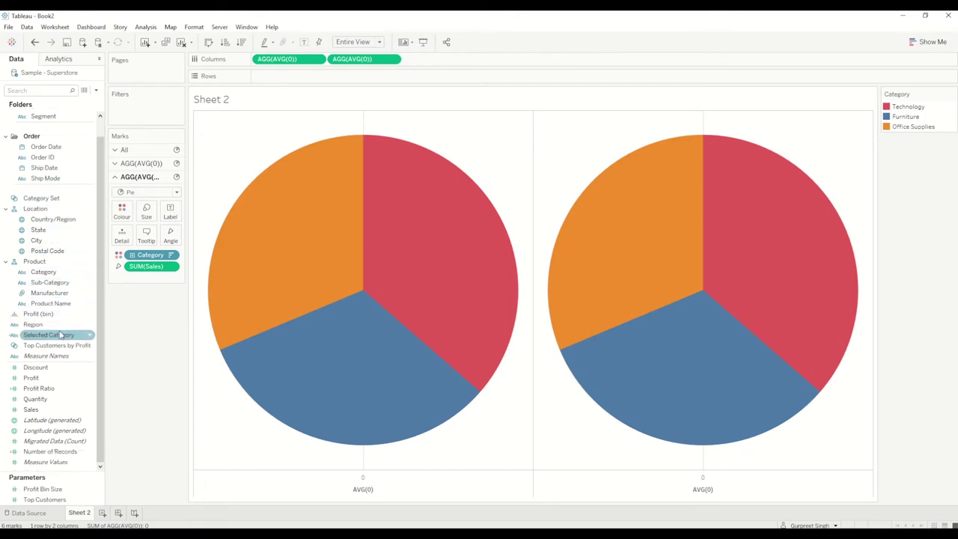
drag(56, 336, 124, 238)
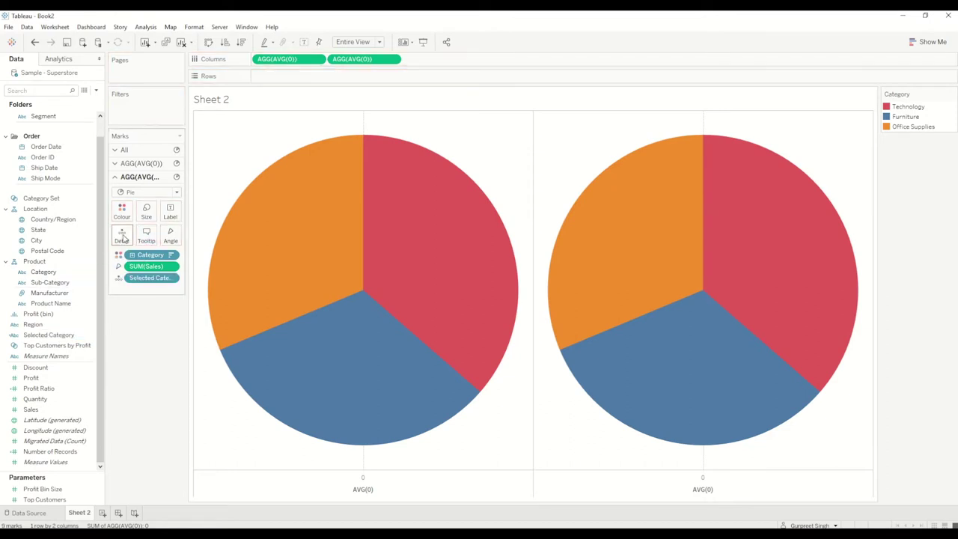
Switch Selected Category from Detail to Colour on the right pie
click(118, 278)
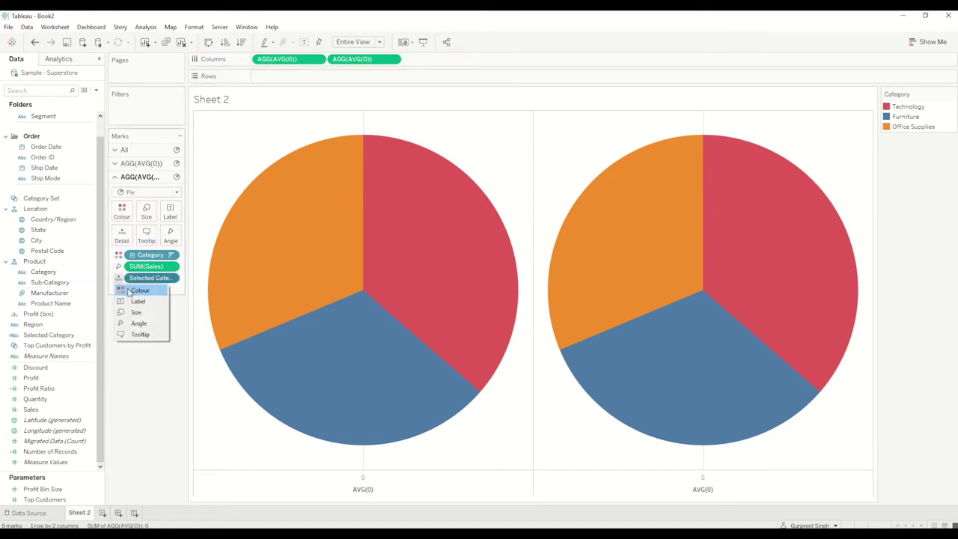
click(139, 291)
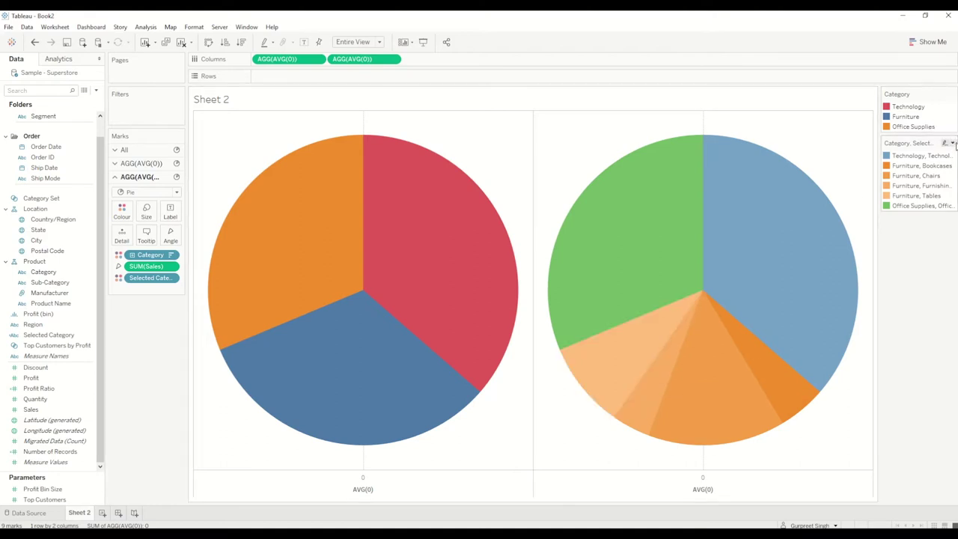
click(64, 28)
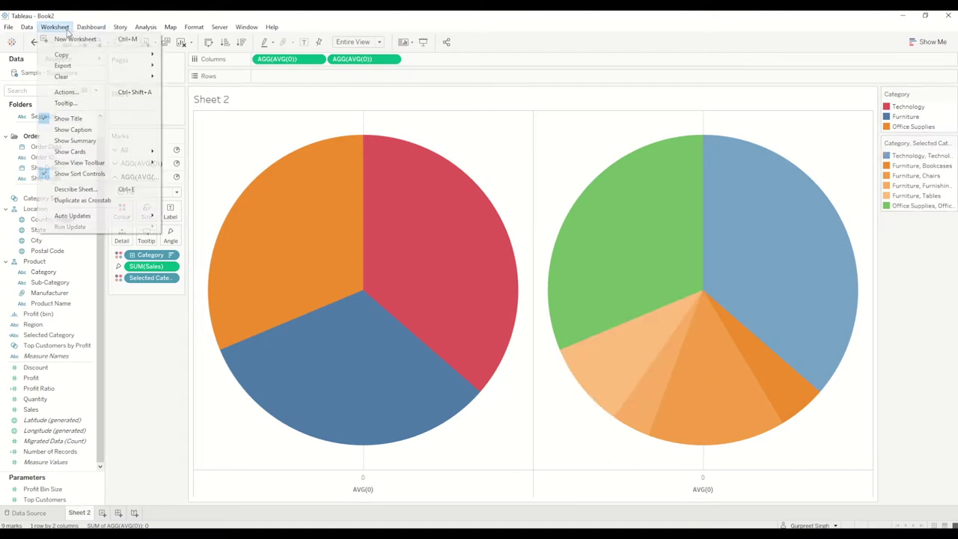
Add hover Change Set Values action 'Category-subcategory' targeting Category Set, removing all values when cleared
click(65, 92)
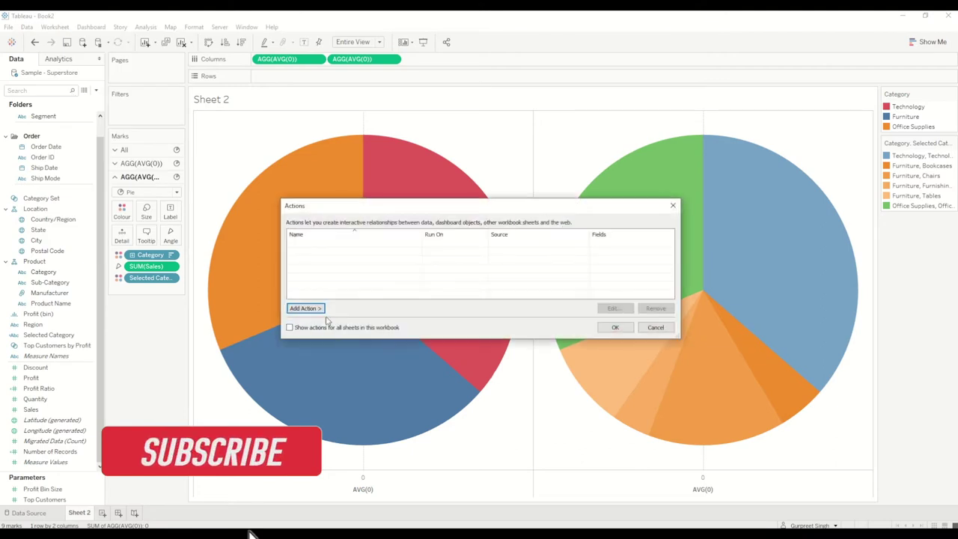
click(314, 308)
click(363, 363)
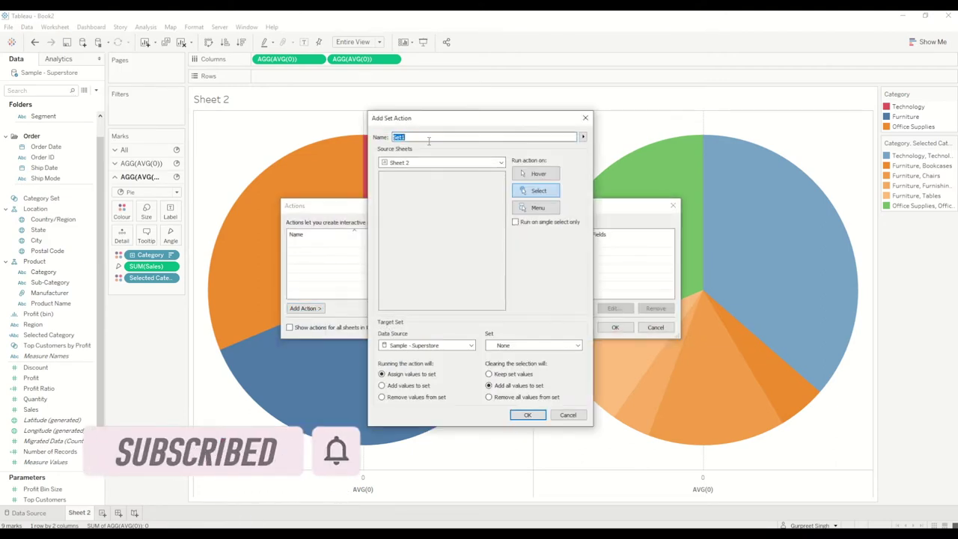
text(Category-subcategory)
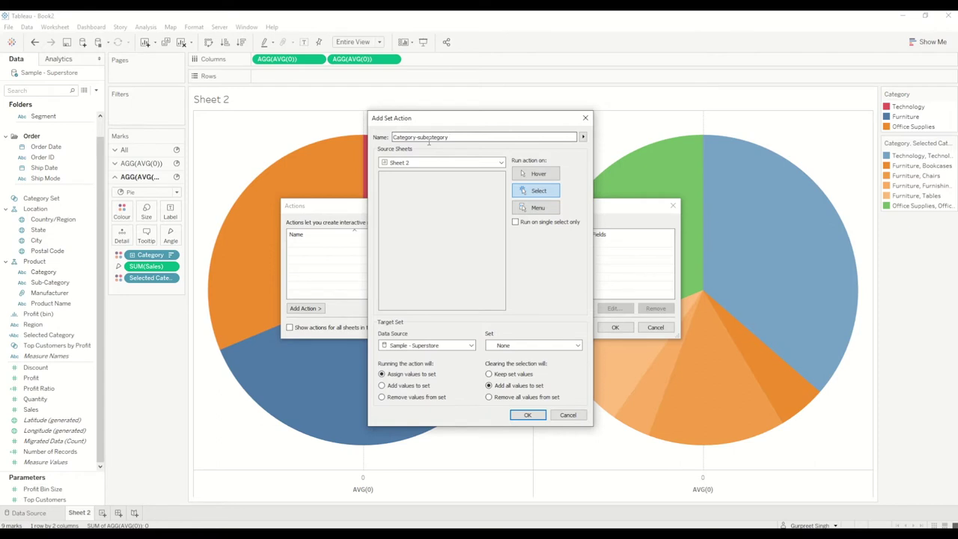
click(519, 346)
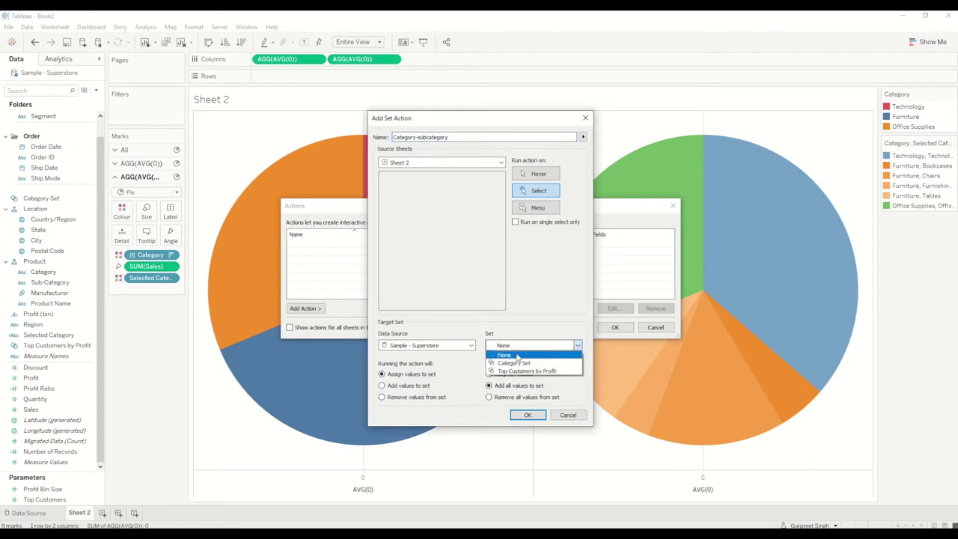
click(515, 363)
click(536, 174)
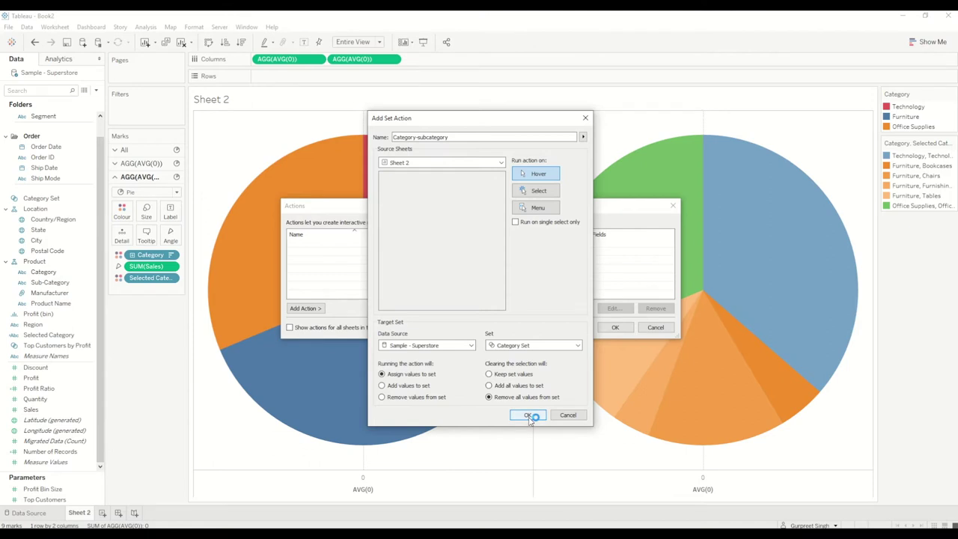
click(529, 416)
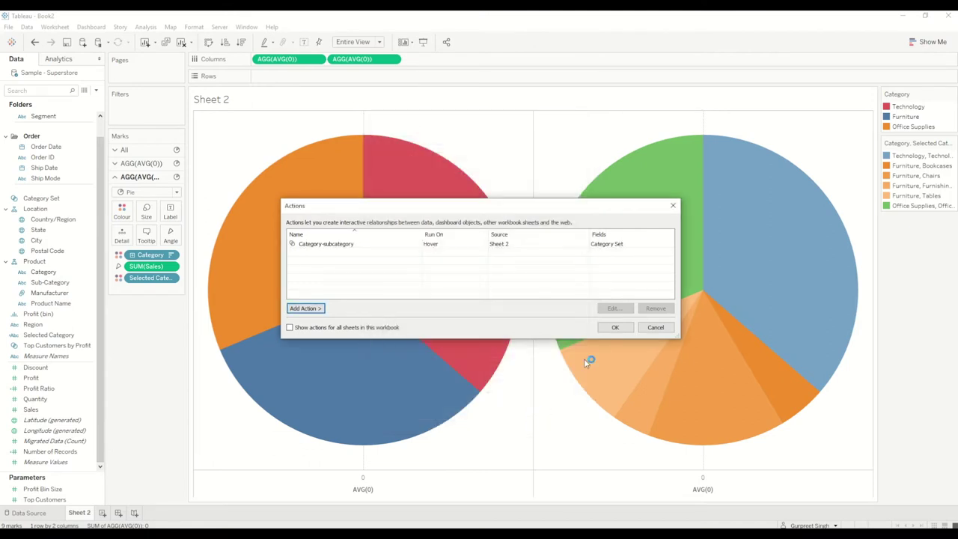
click(614, 327)
mouse_move(318, 205)
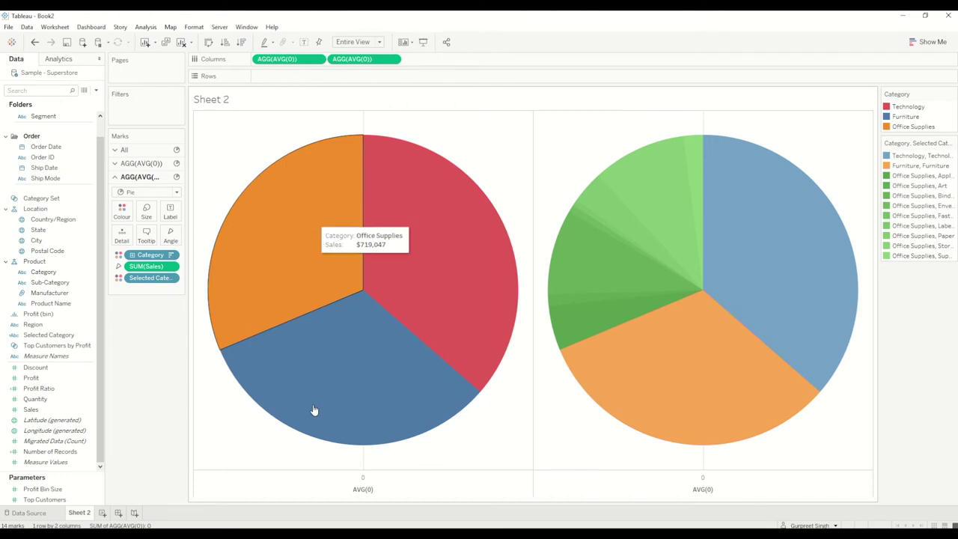
mouse_move(334, 396)
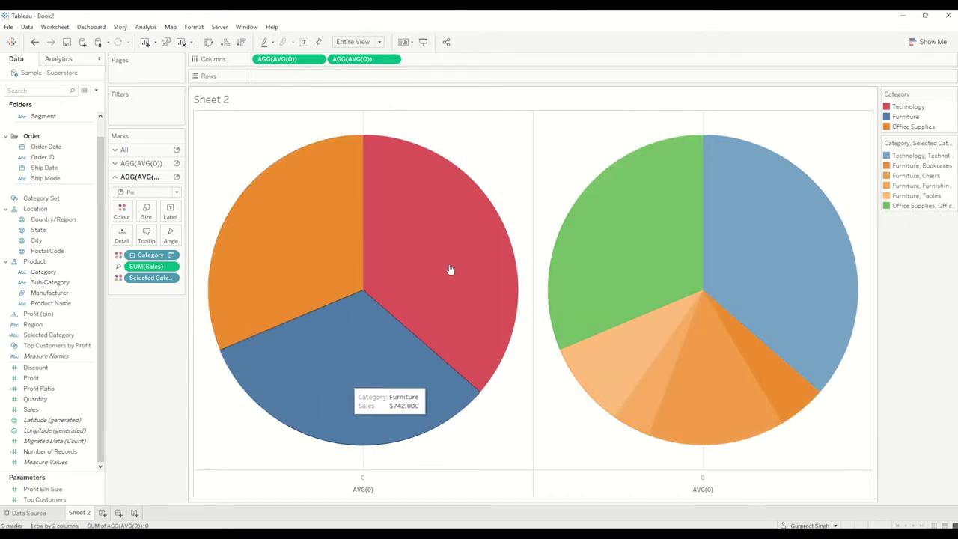
mouse_move(449, 268)
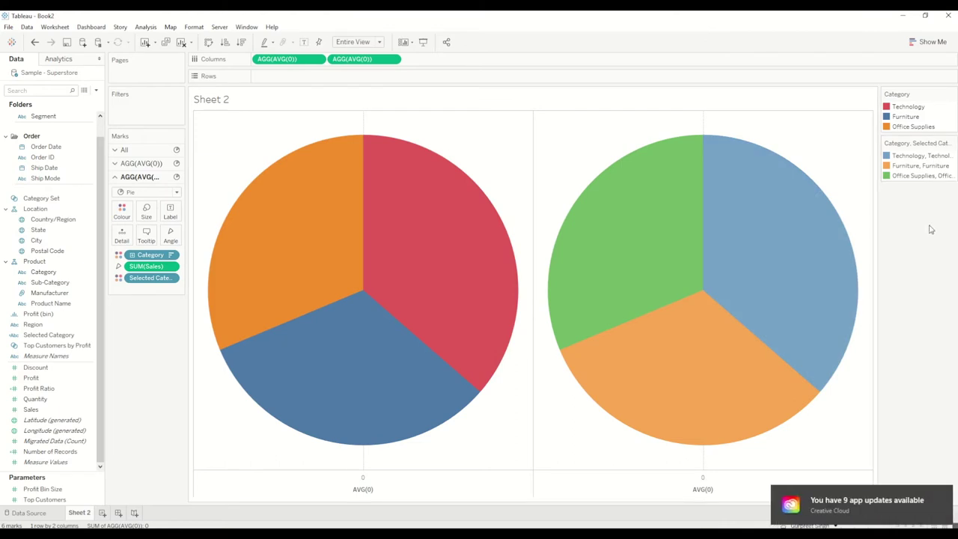
Edit the right pie's legend colours: Technology red, Furniture blue, Office Supplies orange
click(953, 143)
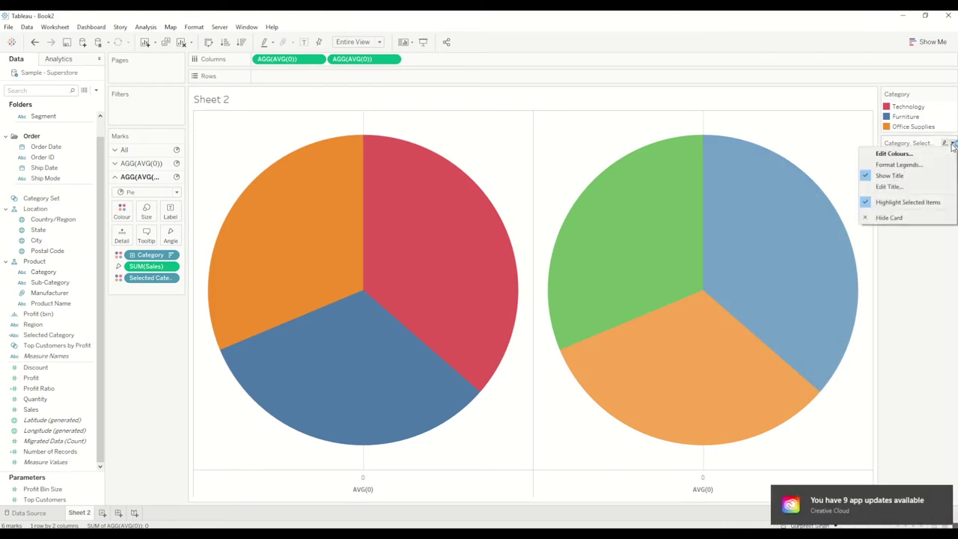
click(916, 155)
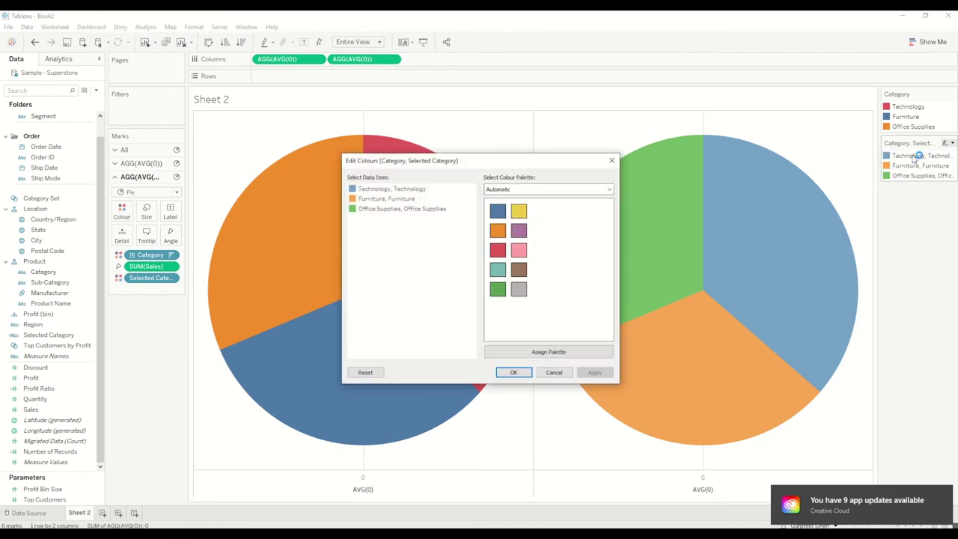
click(388, 189)
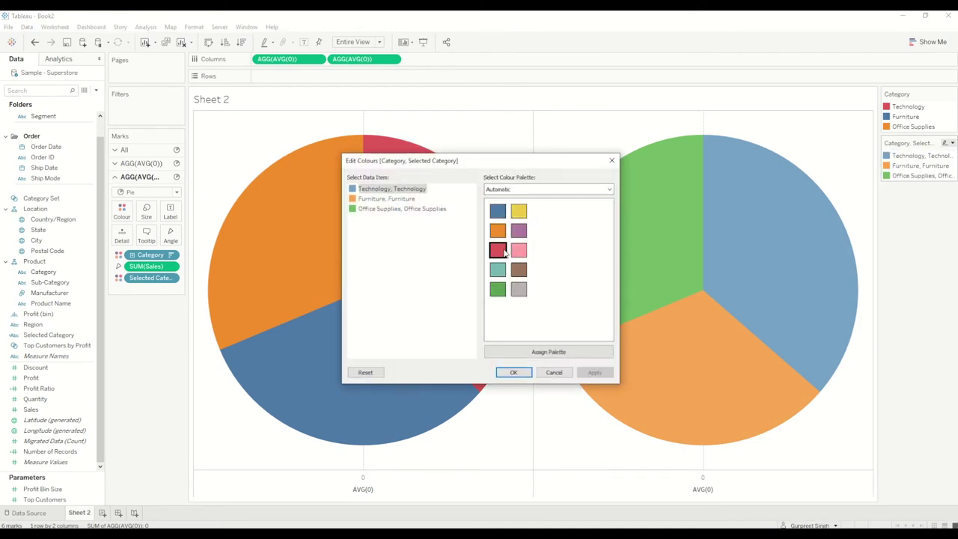
click(505, 254)
click(385, 199)
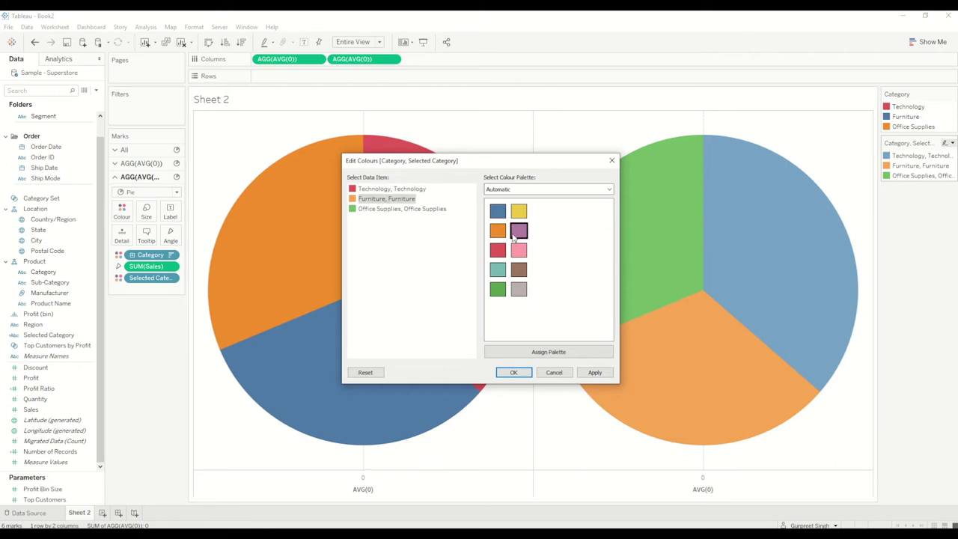
click(497, 211)
click(397, 210)
click(497, 230)
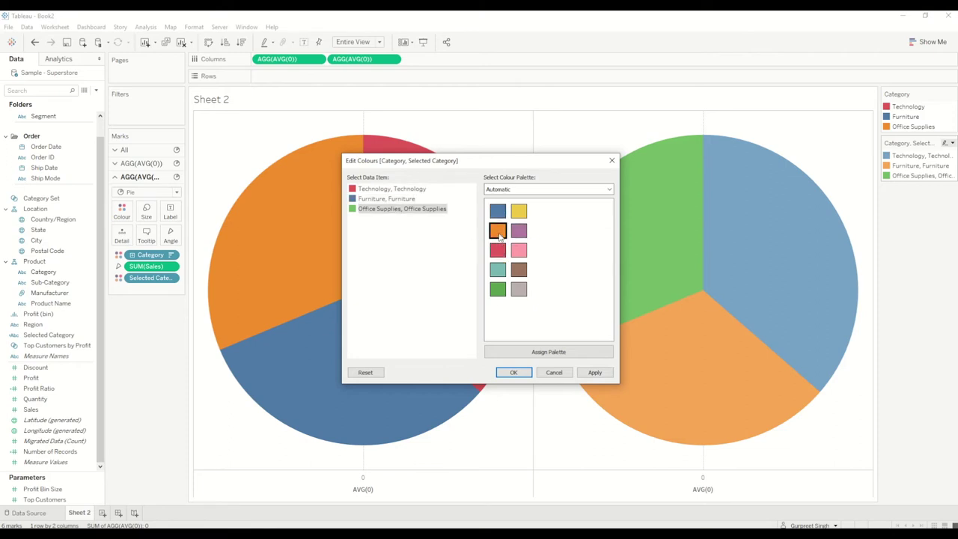
click(514, 372)
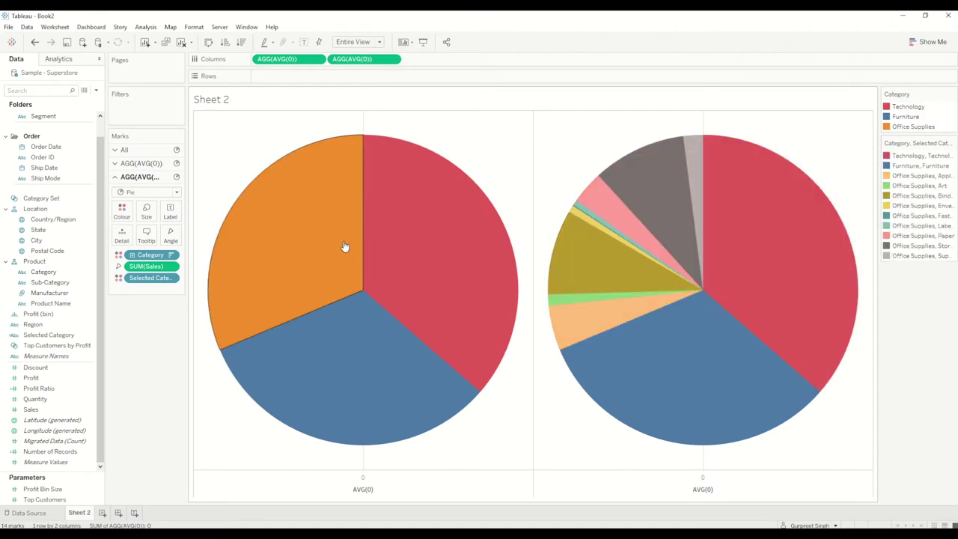
click(54, 27)
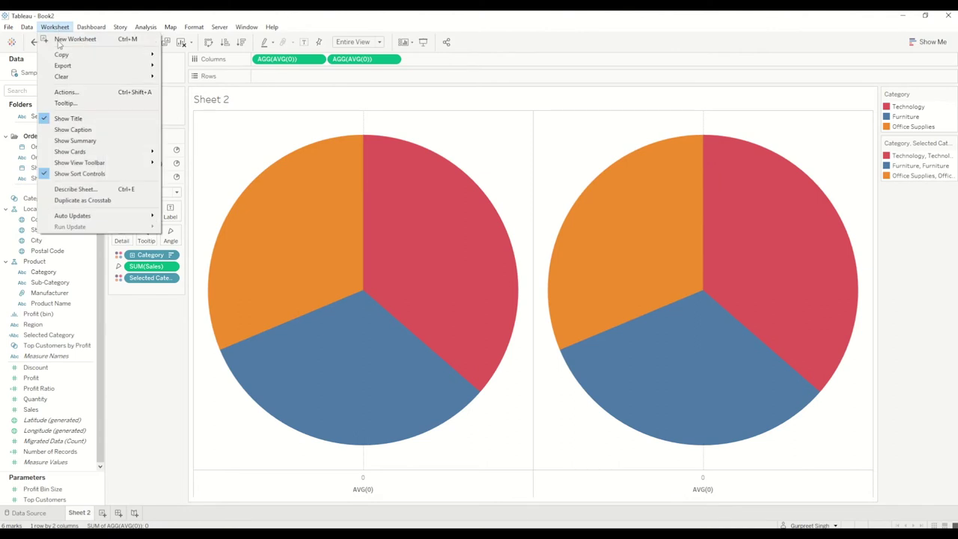
Switch the Category-subcategory set action to run on Select, then select the Office Supplies slice
click(86, 94)
double_click(501, 247)
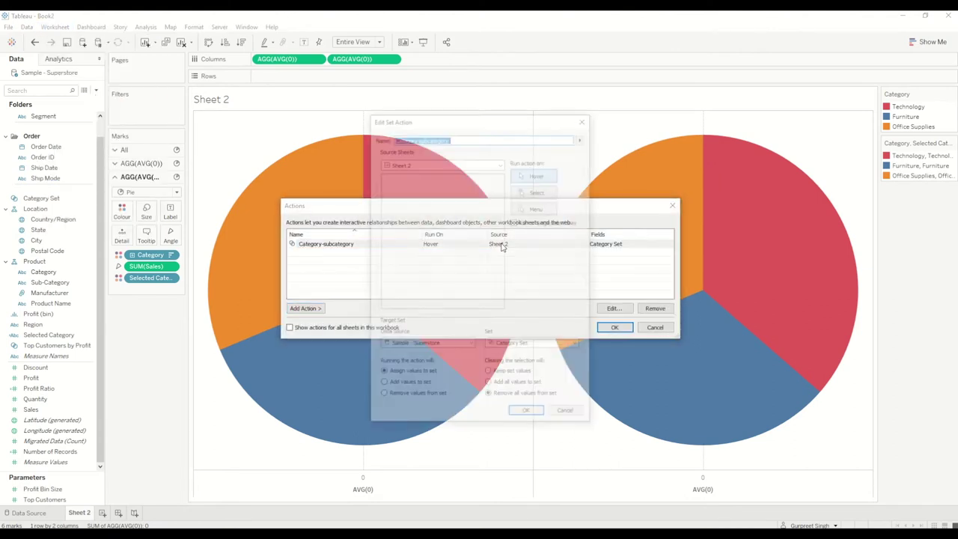
click(535, 193)
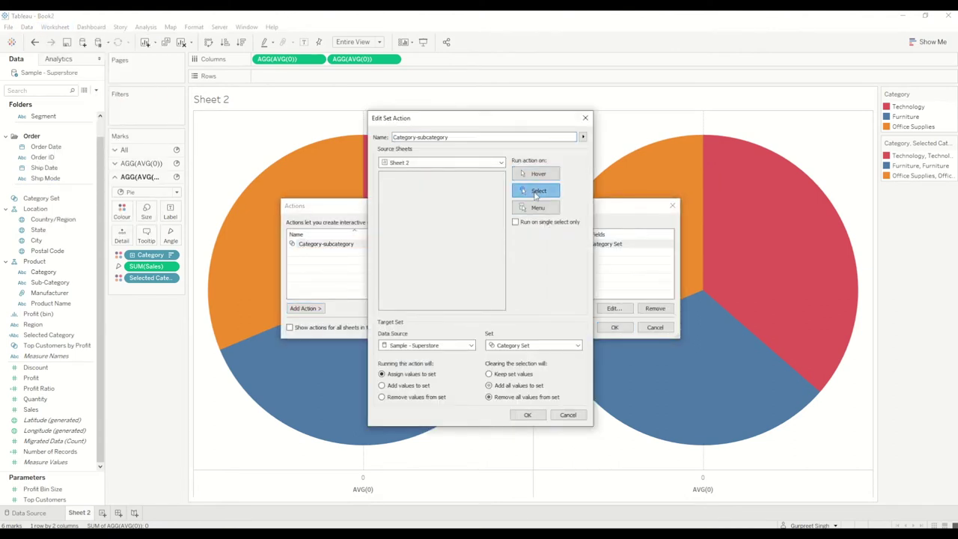
click(527, 414)
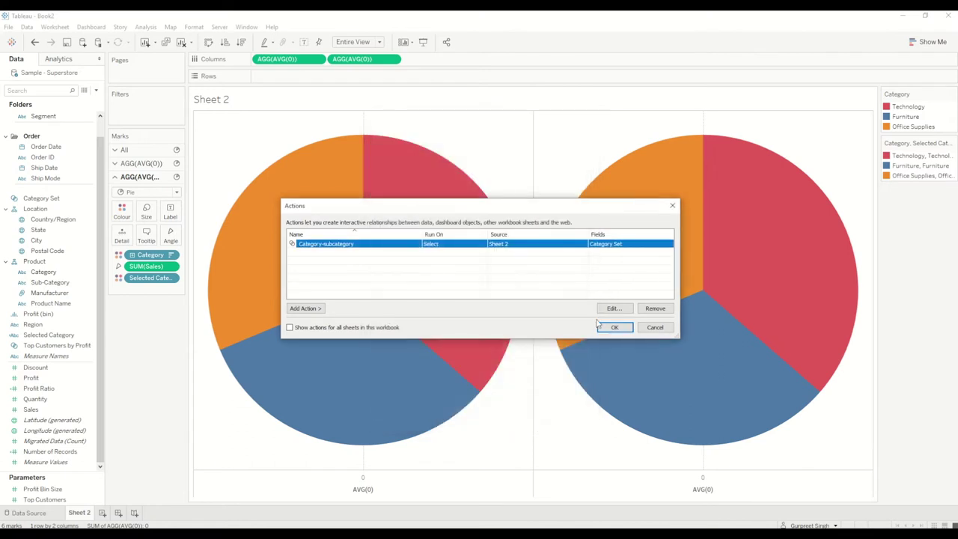
click(599, 327)
click(314, 223)
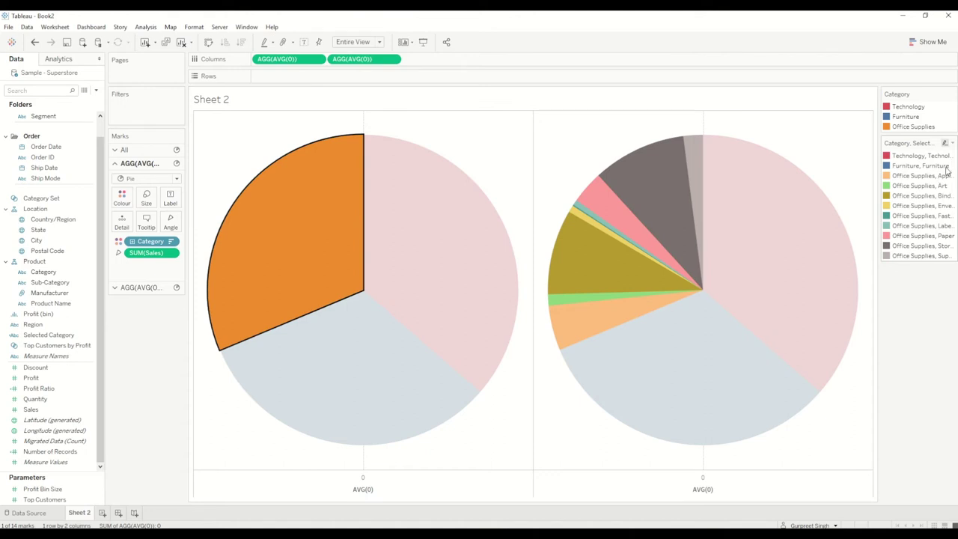
Give the Office Supplies sub-categories shades from the Orange palette
click(952, 143)
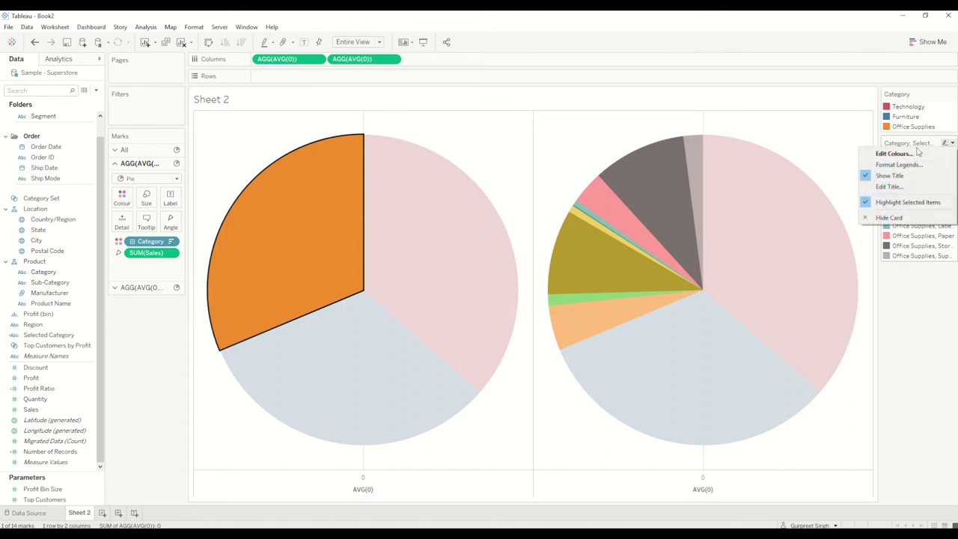
click(909, 153)
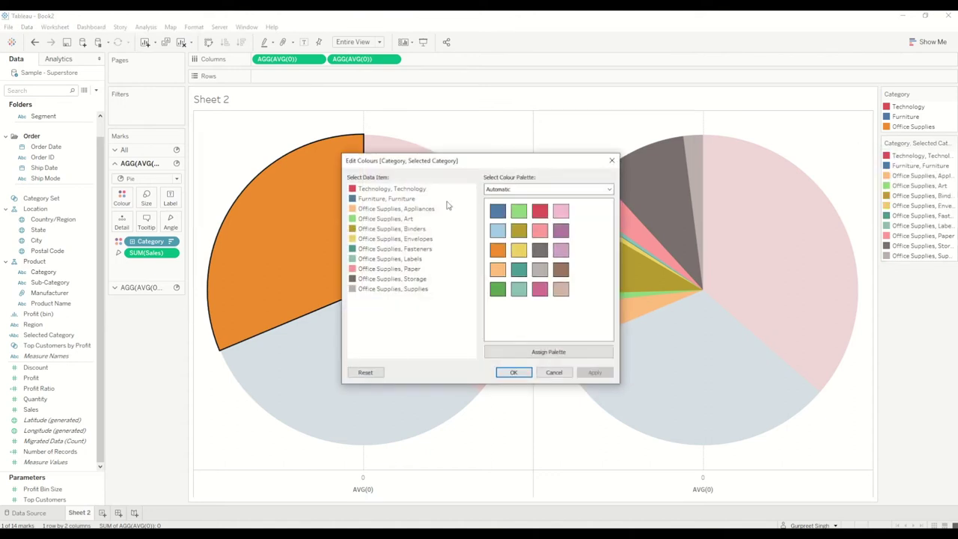
click(382, 210)
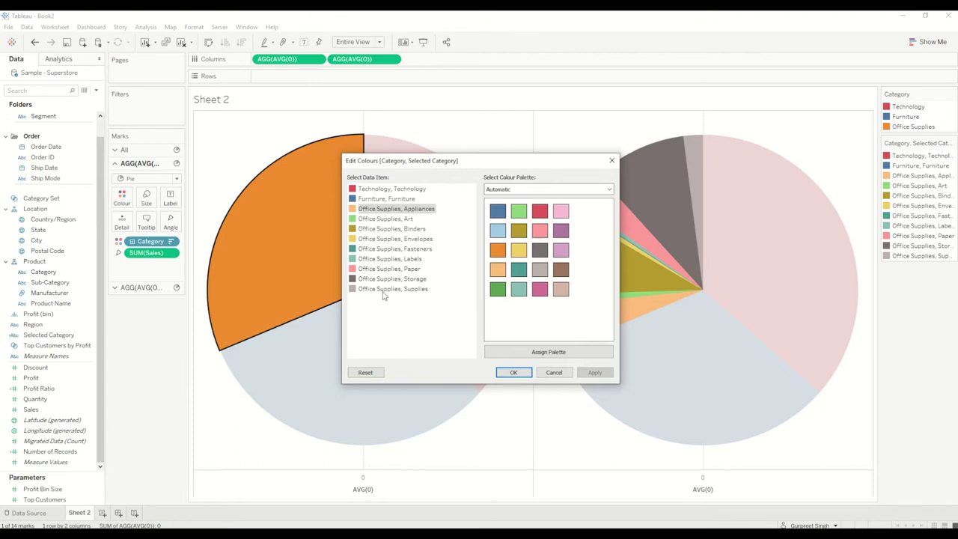
shift+click(386, 291)
click(583, 188)
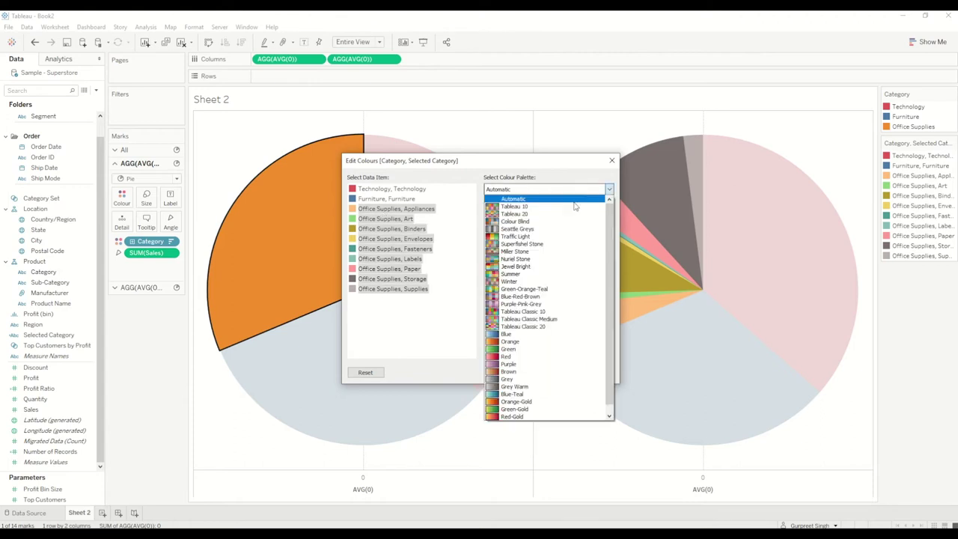
click(521, 342)
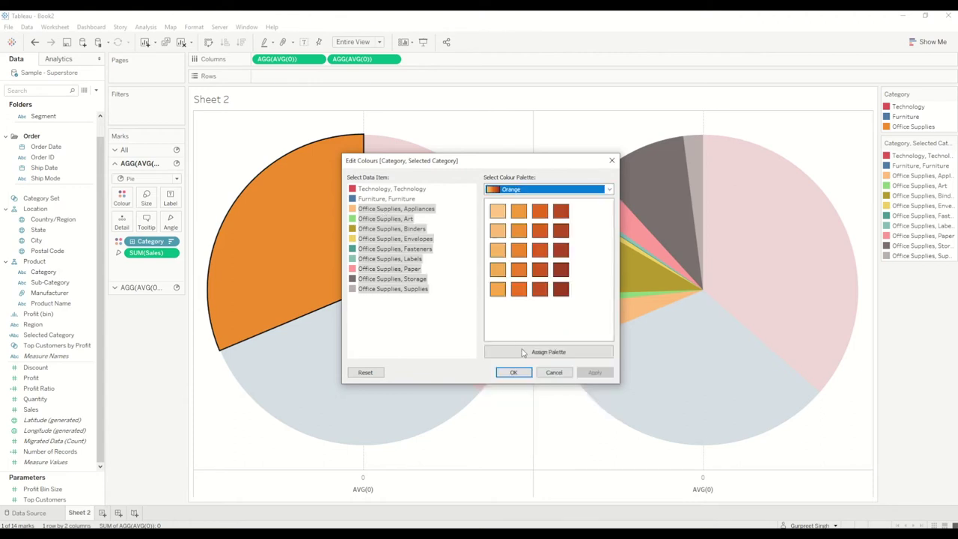
click(524, 351)
click(521, 372)
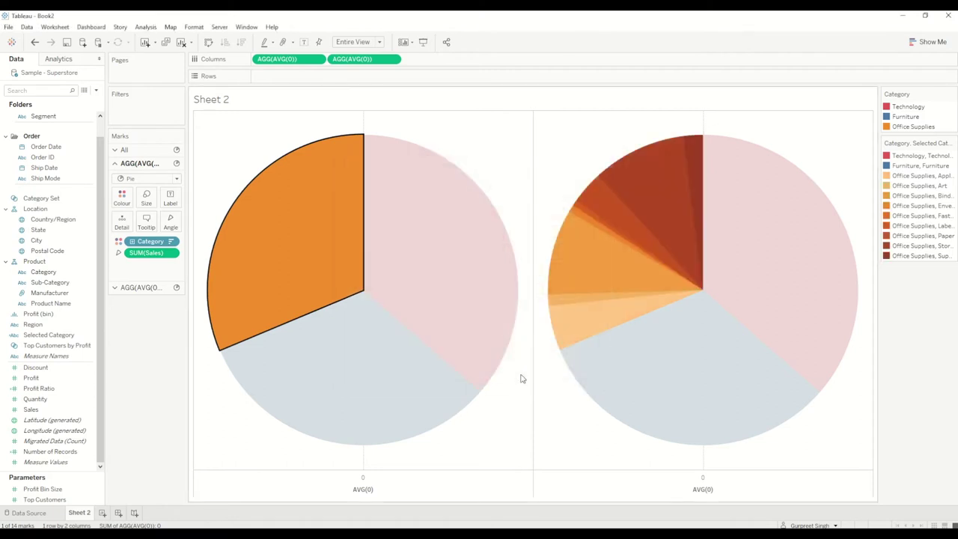
key(Escape)
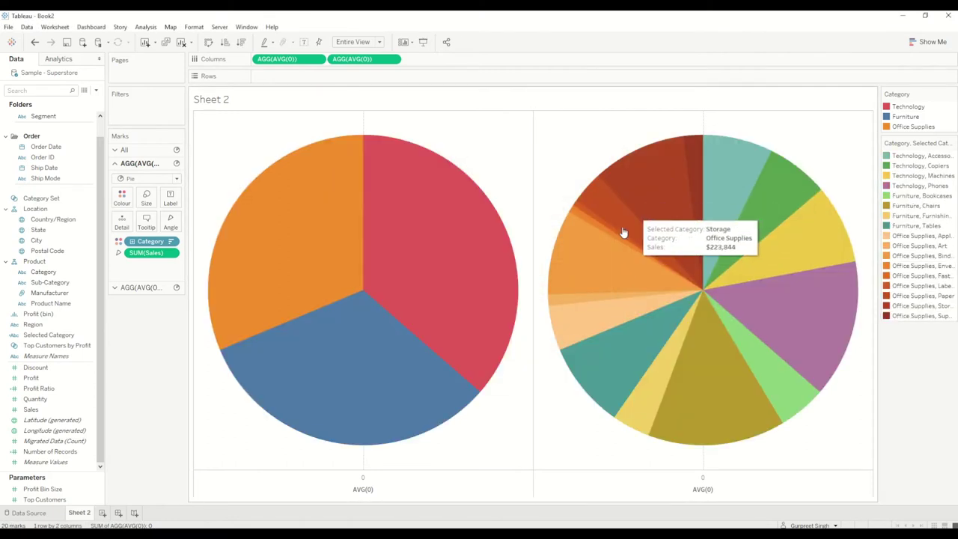
Expand Technology and give its four sub-categories Red palette shades
mouse_move(408, 260)
click(417, 220)
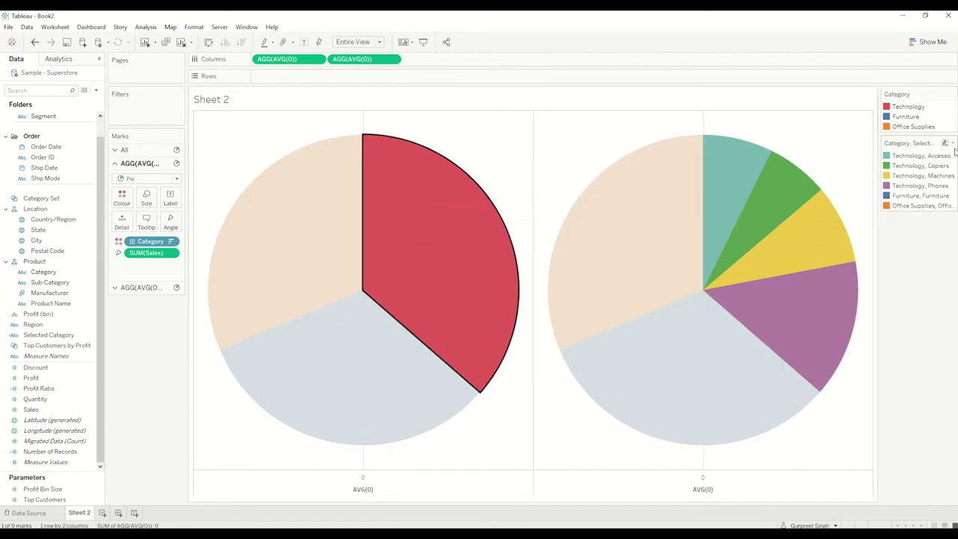
click(952, 142)
click(923, 154)
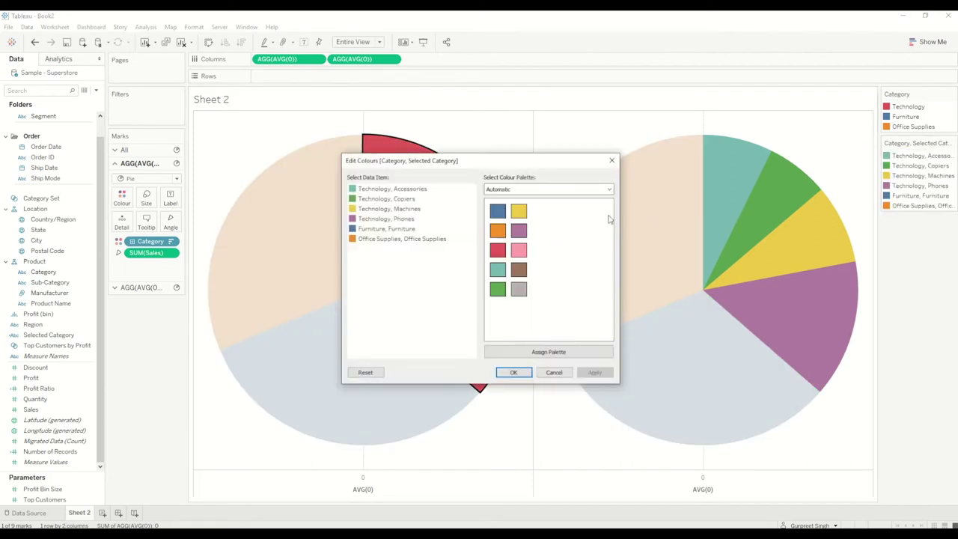
click(373, 191)
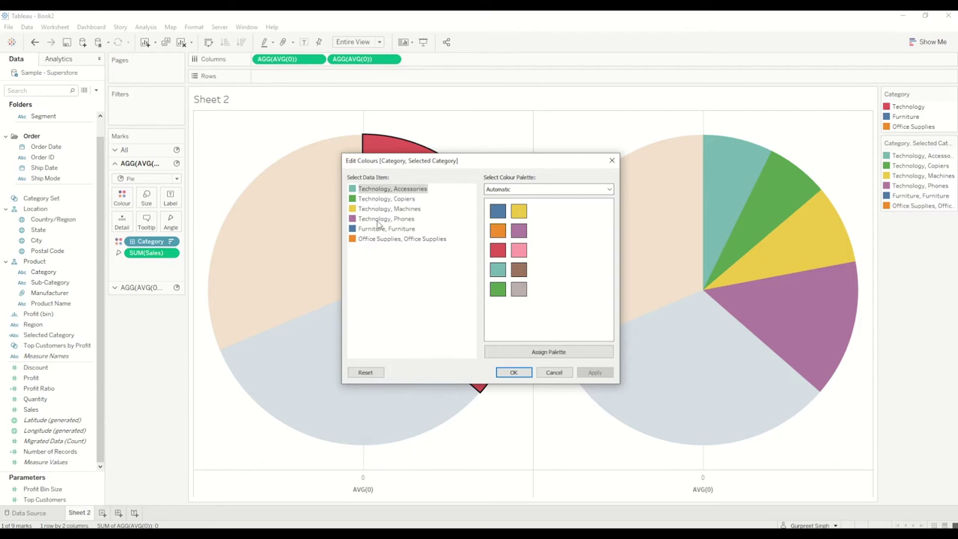
shift+click(378, 223)
click(522, 189)
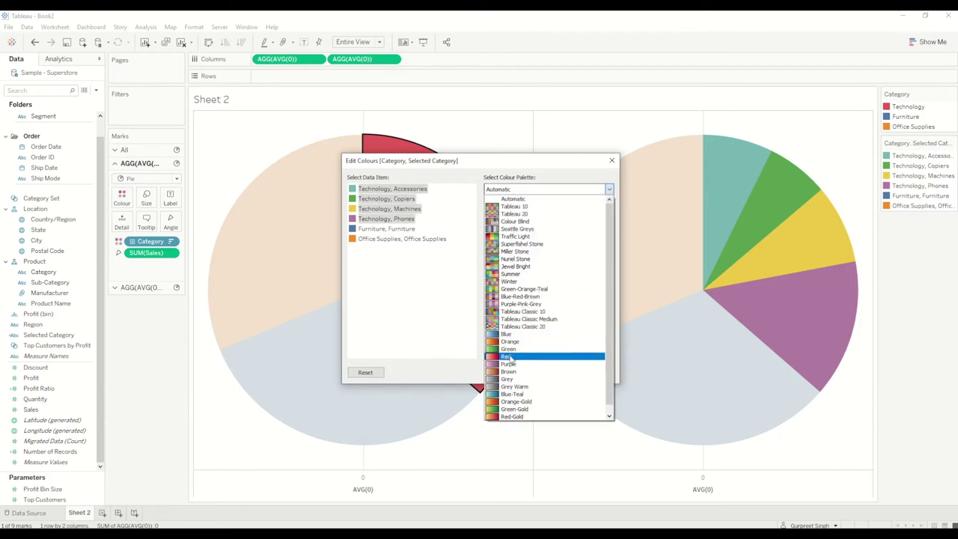
click(509, 357)
click(567, 352)
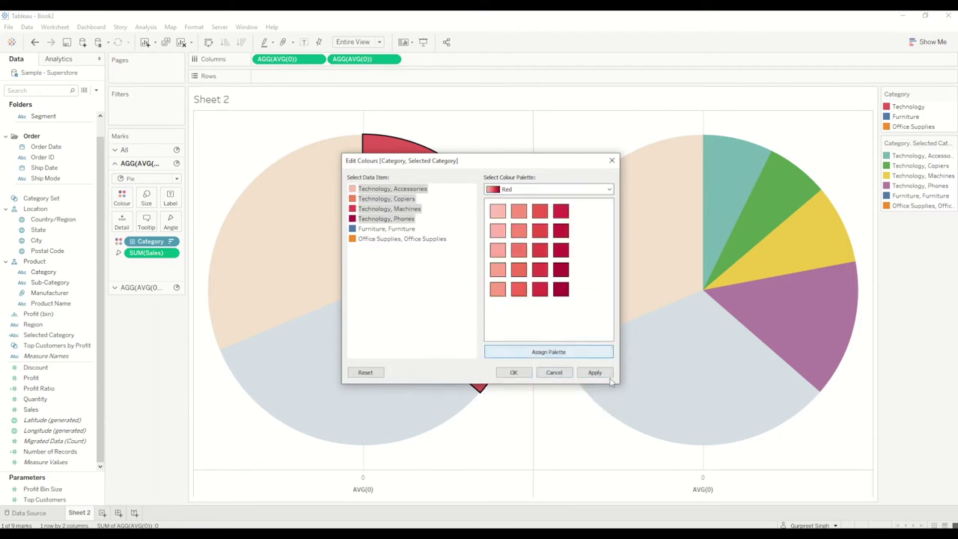
click(594, 372)
click(513, 372)
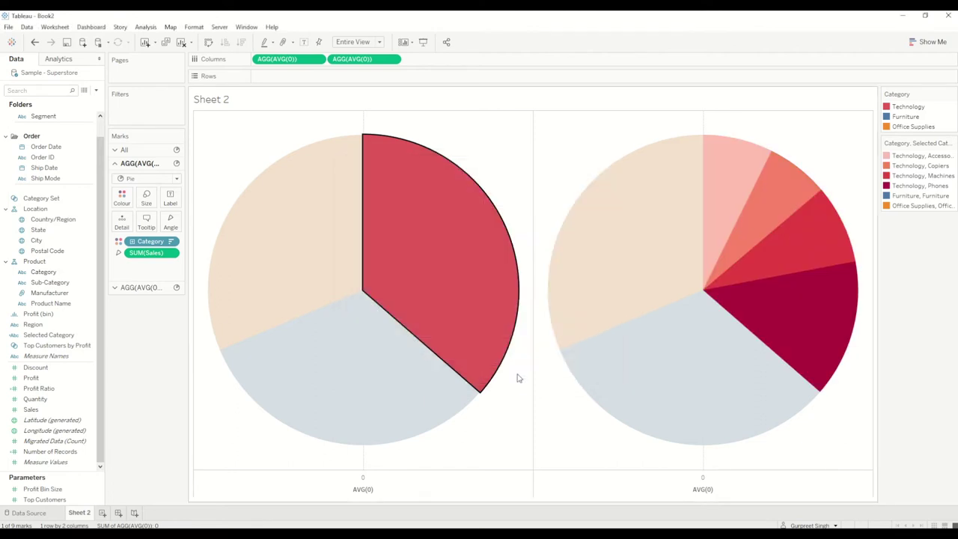
Expand Furniture and give its sub-categories, Bookcases through Tables, Blue palette shades
click(374, 394)
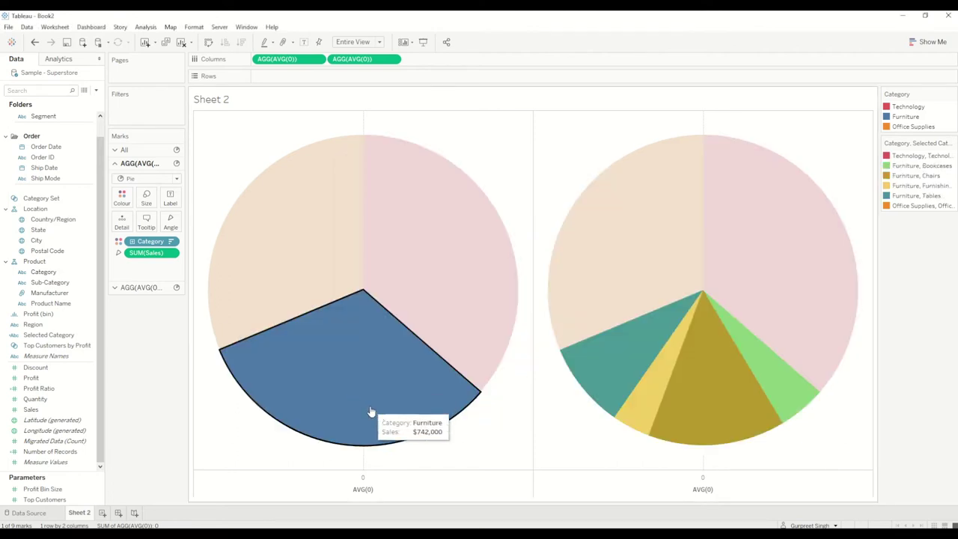
click(952, 144)
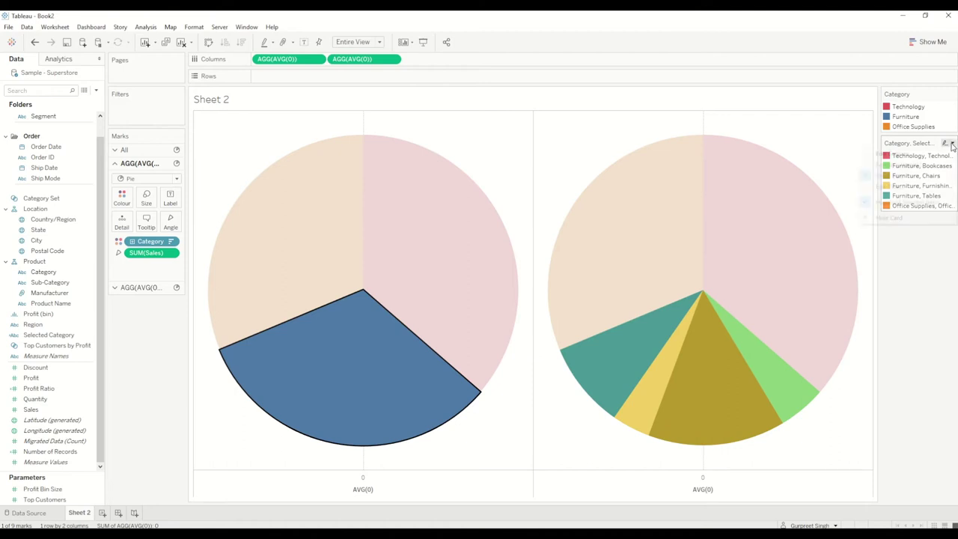
click(912, 156)
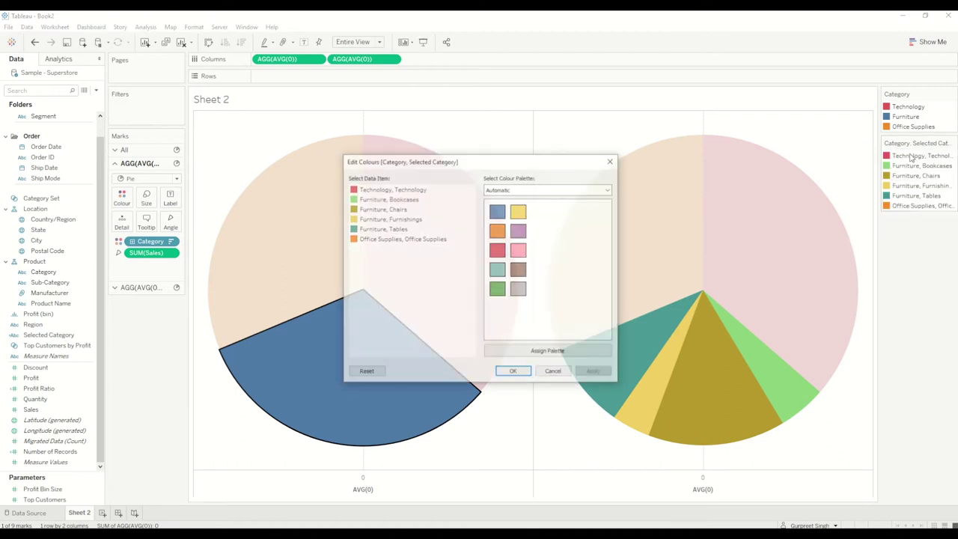
click(382, 199)
shift+click(380, 229)
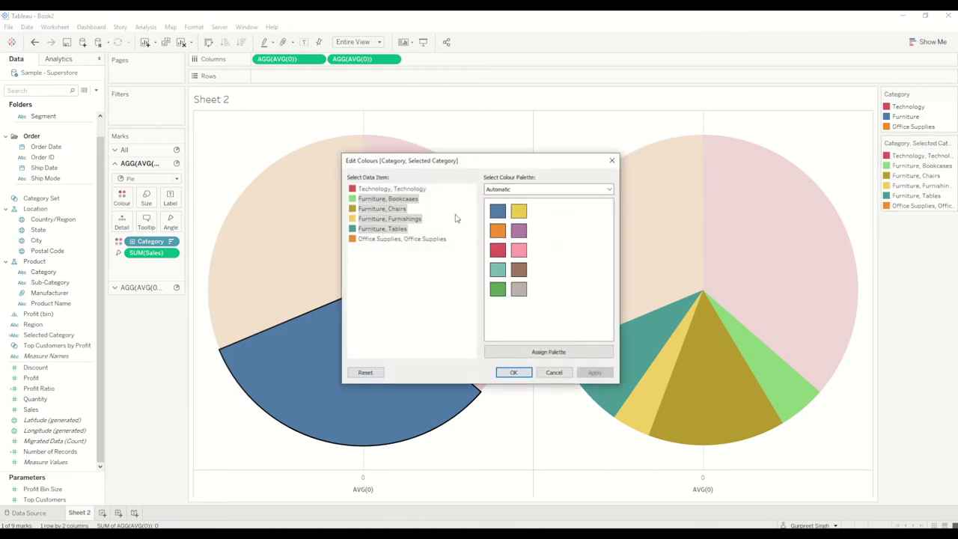
click(568, 190)
click(503, 334)
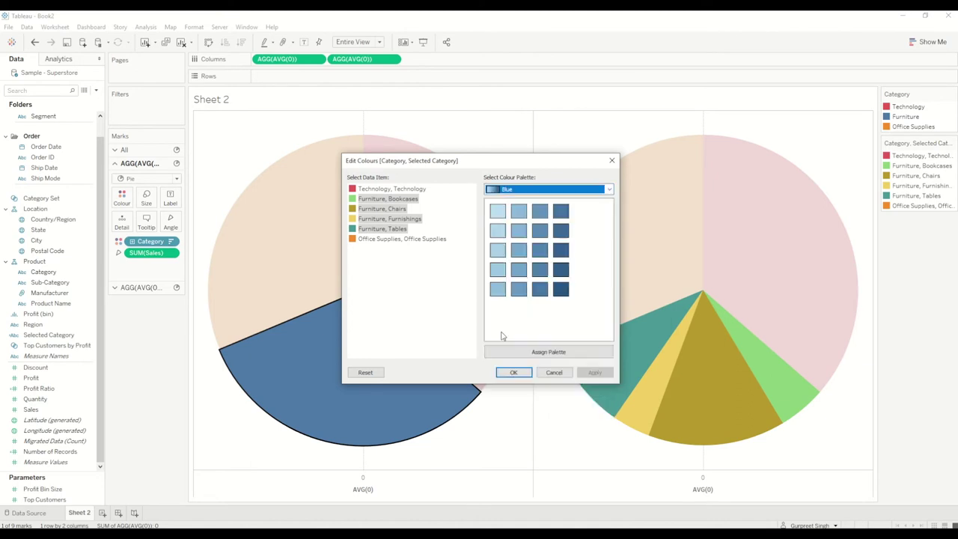
click(557, 353)
click(594, 372)
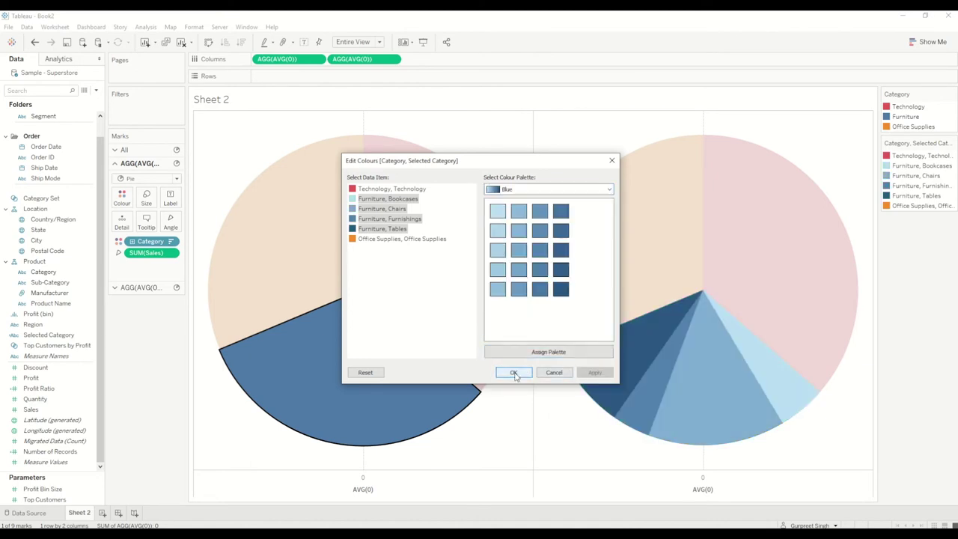
click(513, 372)
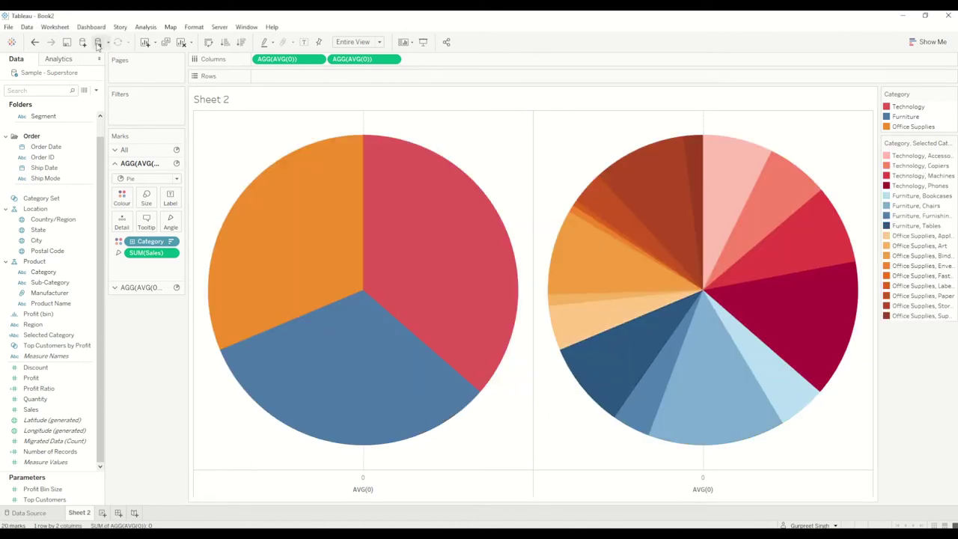
Set the Category-subcategory action's Run action on option back to Hover and test the categories
click(55, 27)
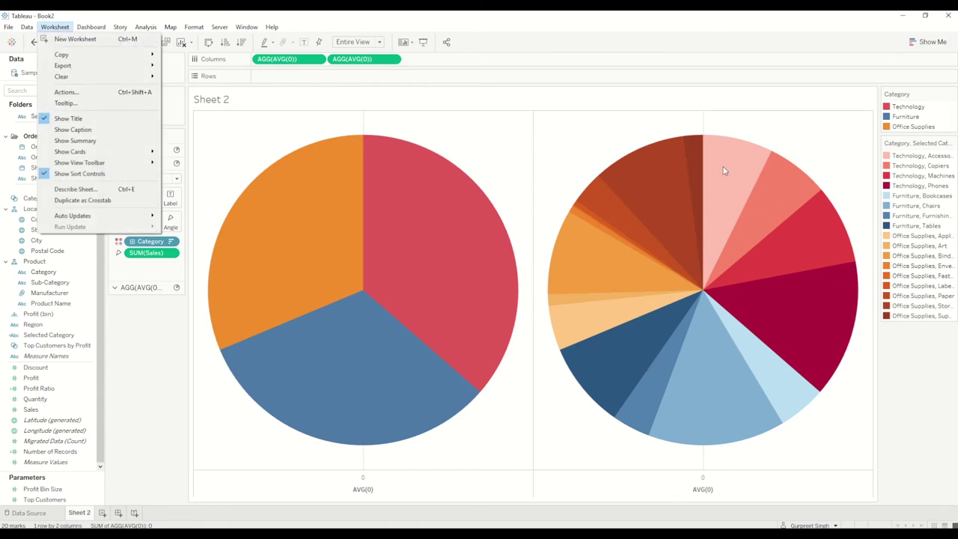
click(73, 92)
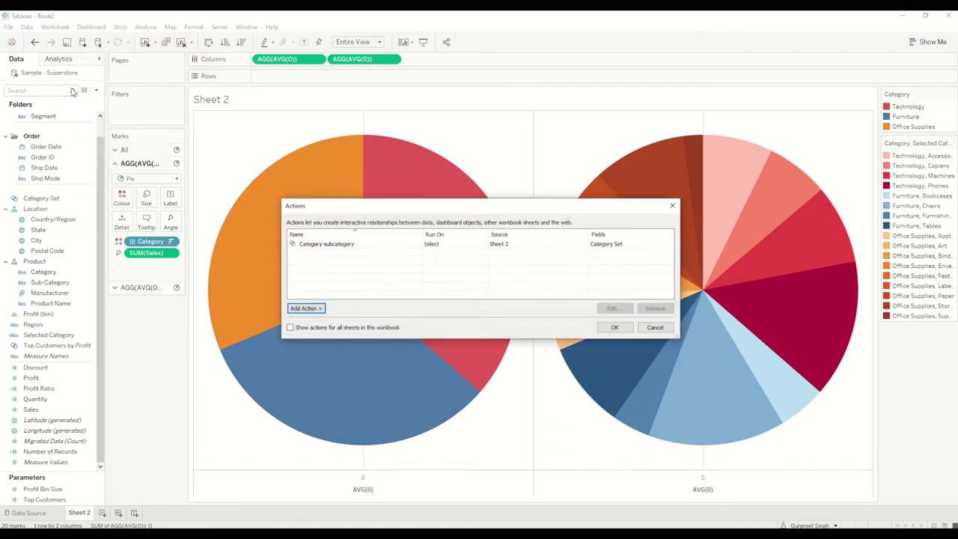
double_click(327, 244)
click(503, 401)
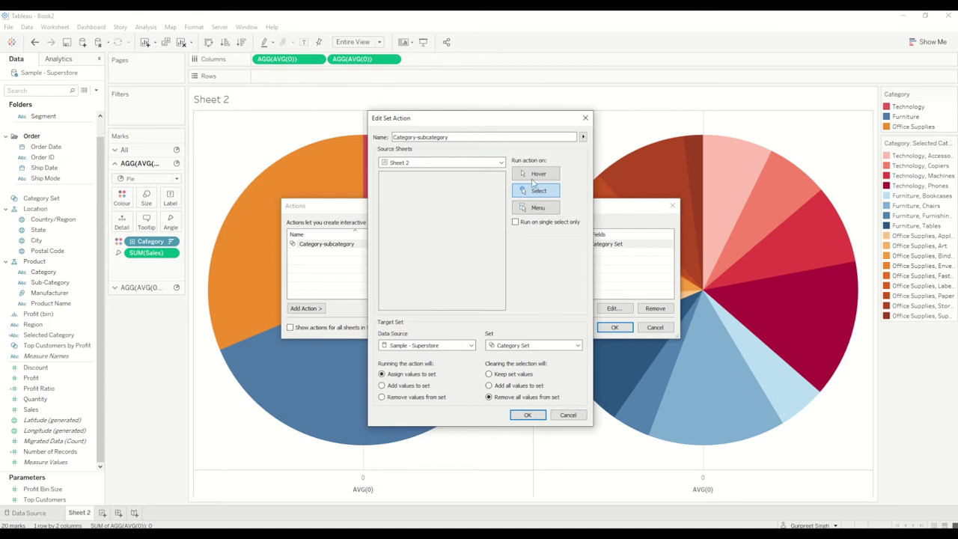
click(536, 176)
click(530, 417)
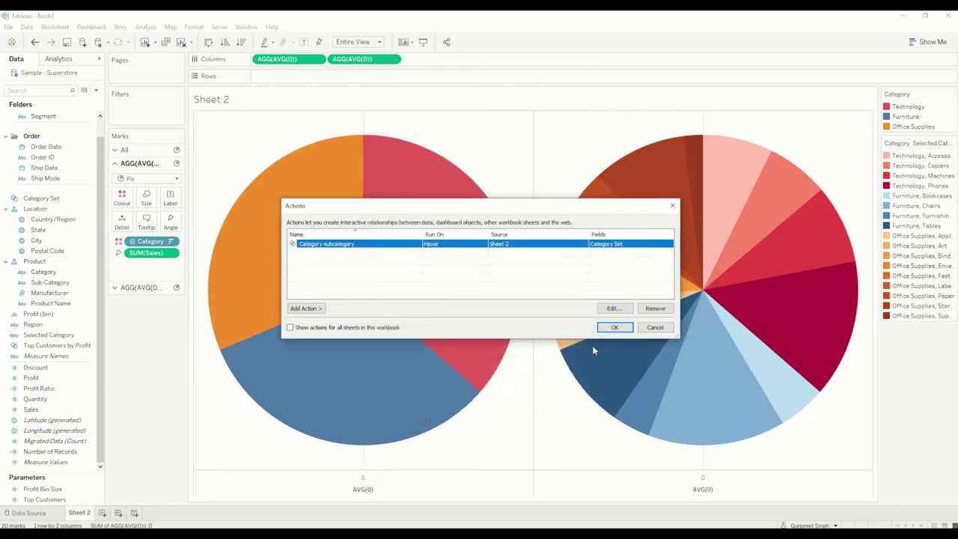
click(615, 327)
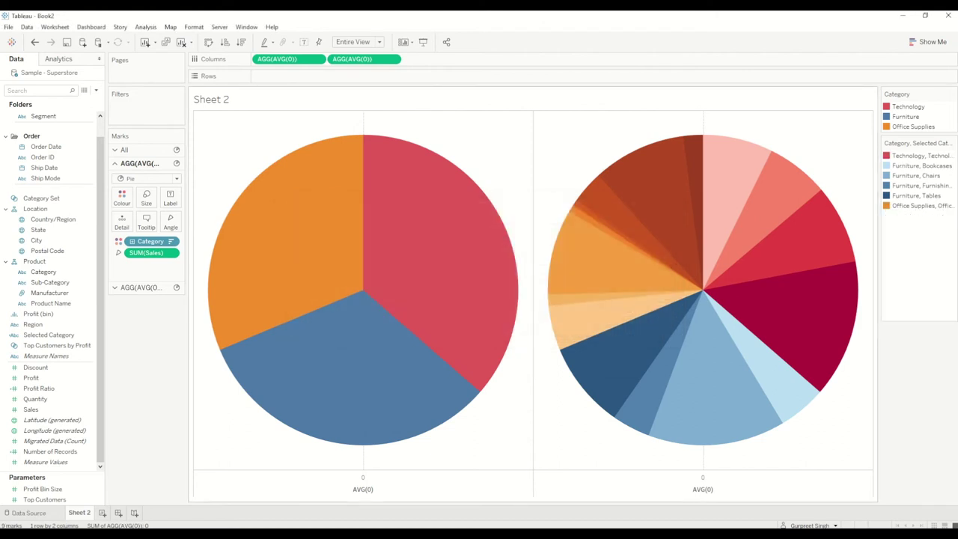
mouse_move(250, 267)
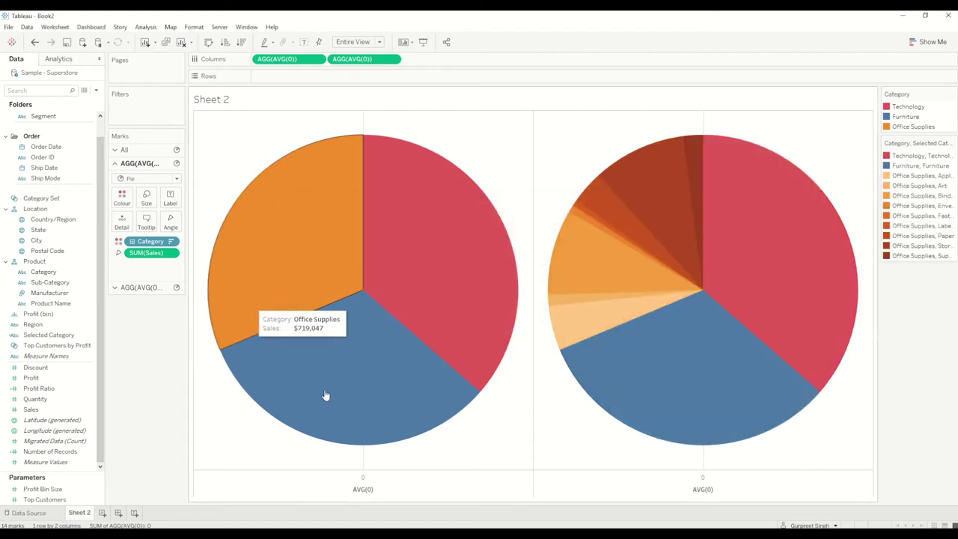
mouse_move(325, 396)
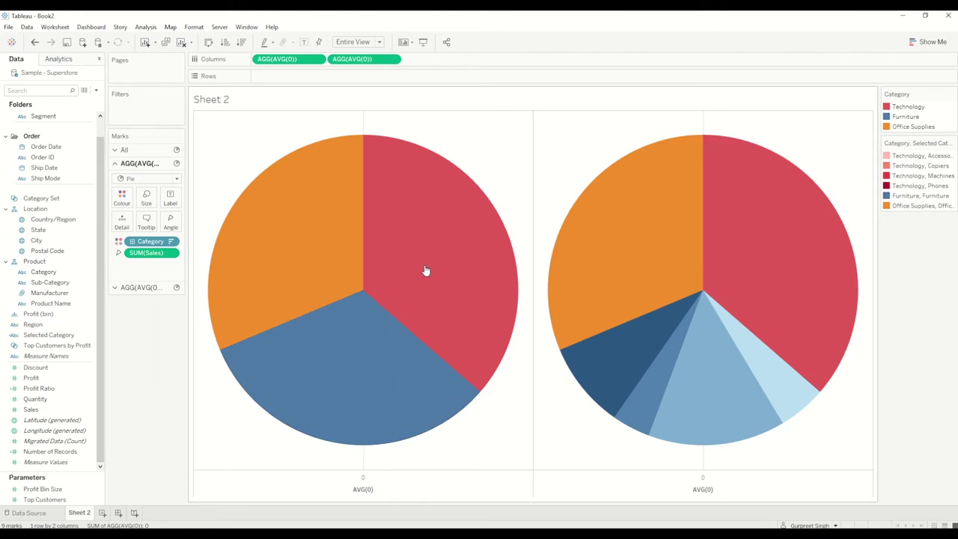
mouse_move(424, 270)
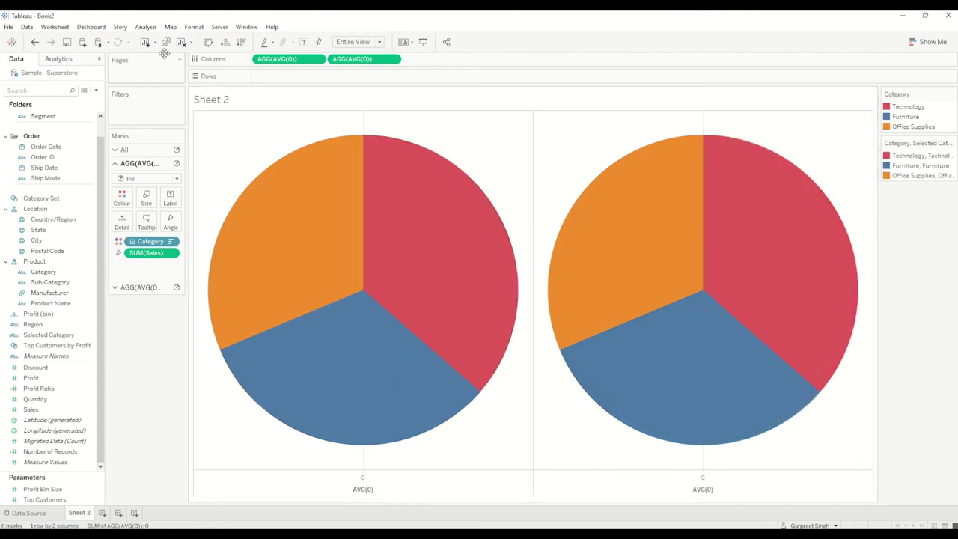
Put the second AVG(0) measure on a dual axis and change which pie layer draws in front
click(393, 60)
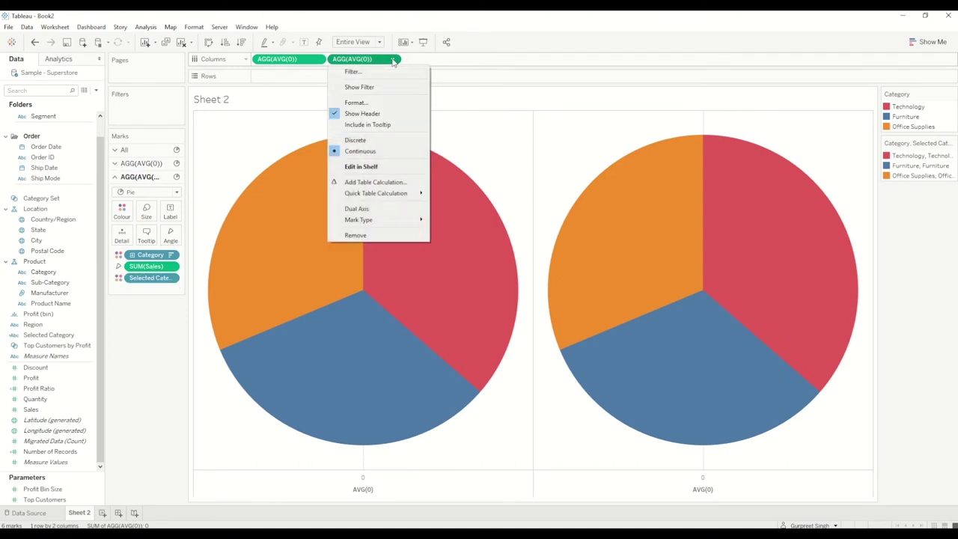
click(373, 209)
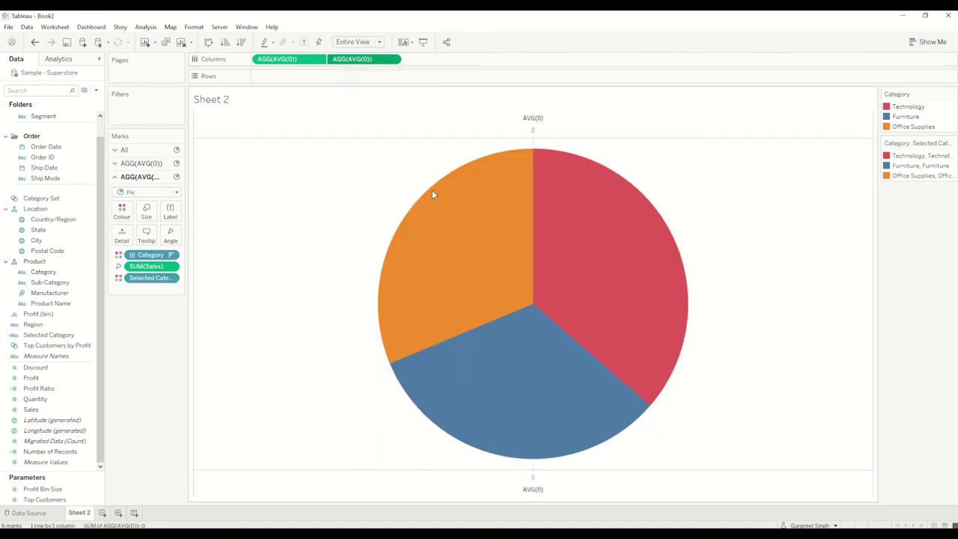
right_click(560, 131)
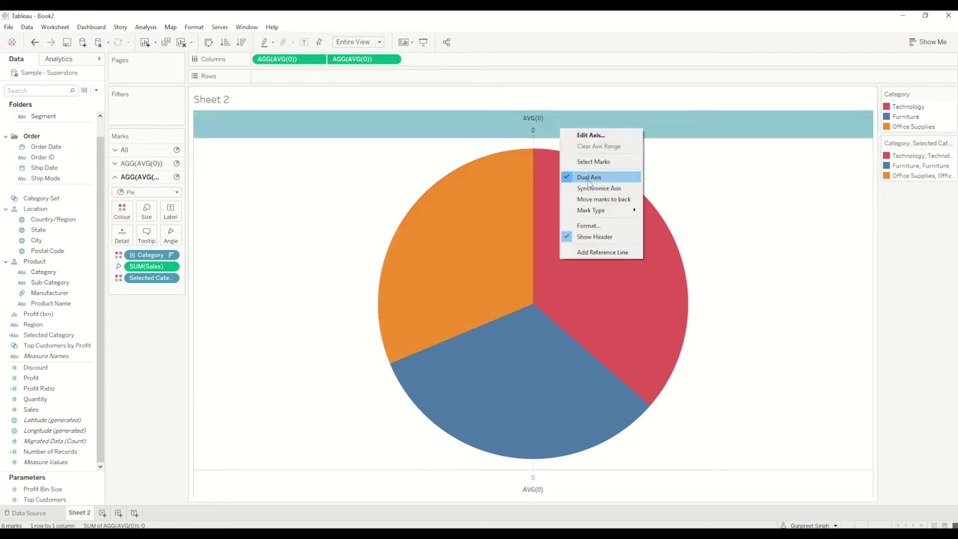
click(599, 199)
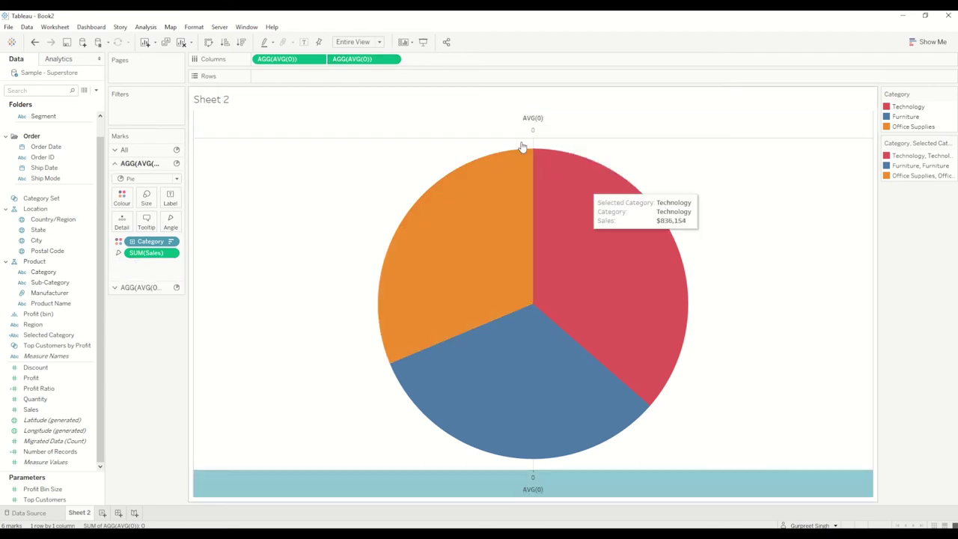
Hide the headers of both the top and bottom AVG(0) axes
right_click(470, 136)
click(496, 239)
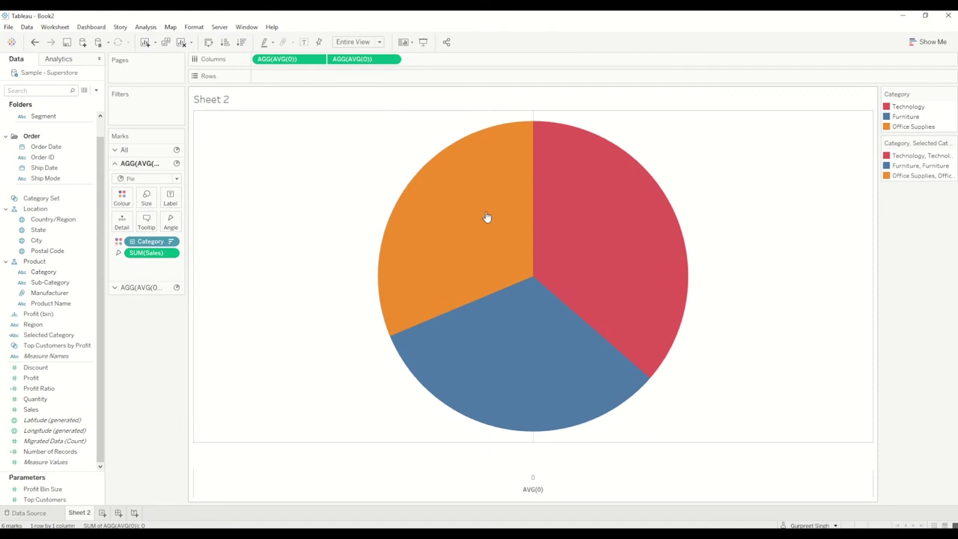
right_click(539, 489)
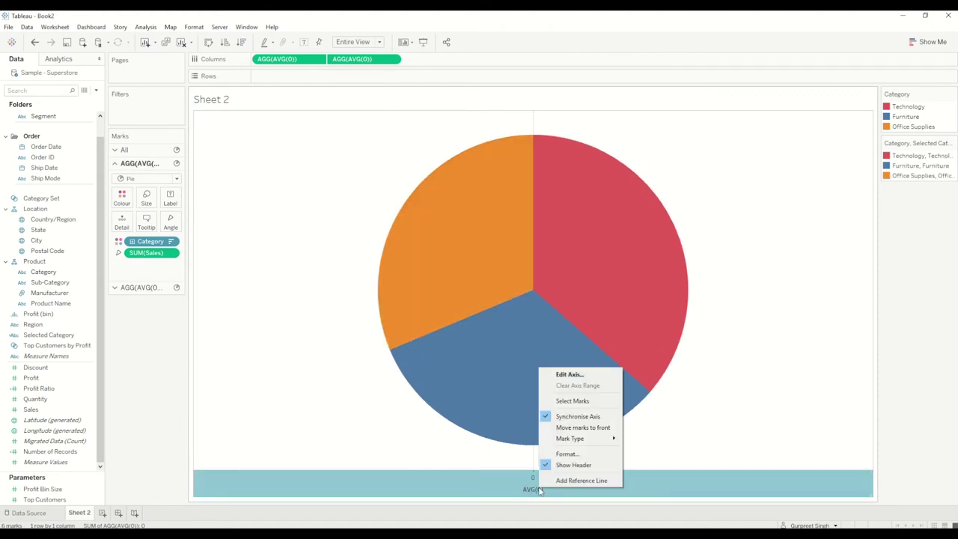
click(571, 465)
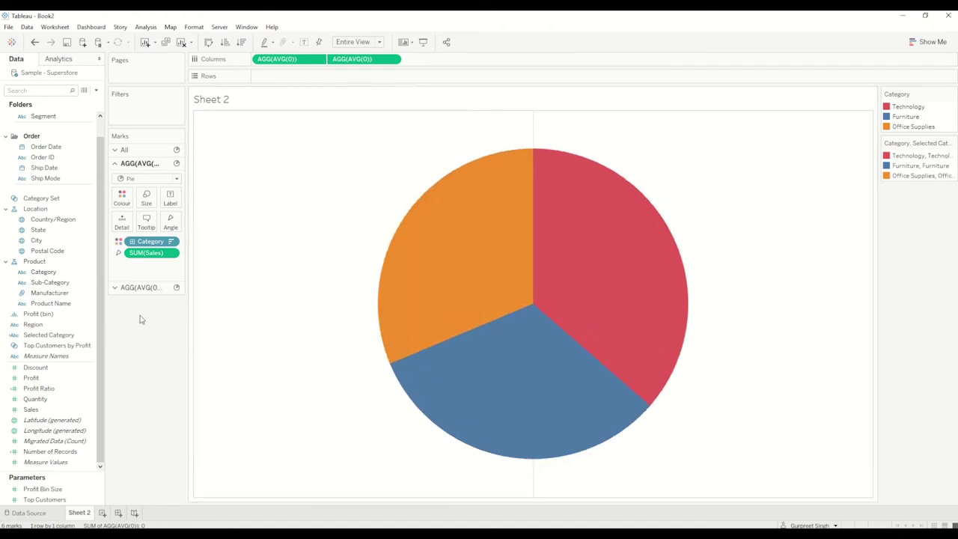
click(153, 287)
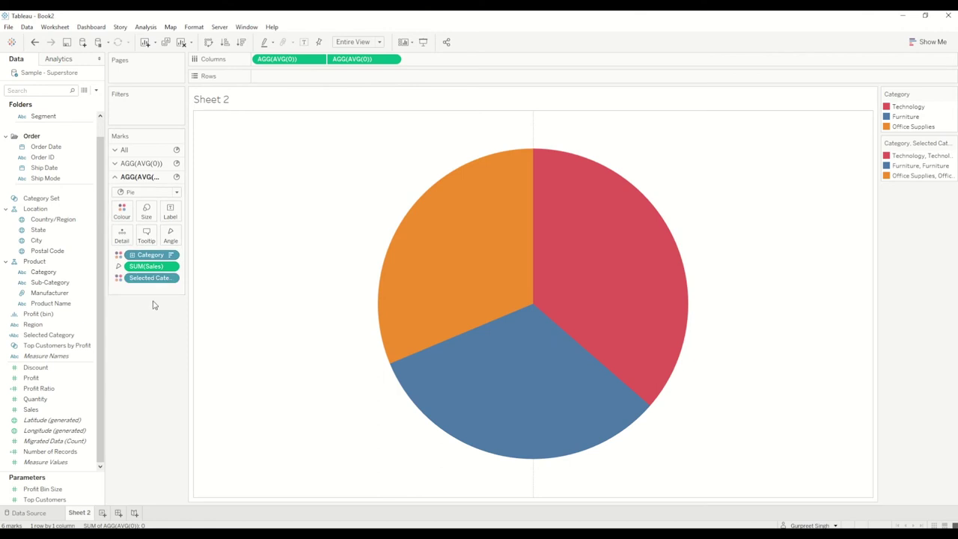
Lower the pie layer's colour opacity below 100% on the Marks card
click(127, 217)
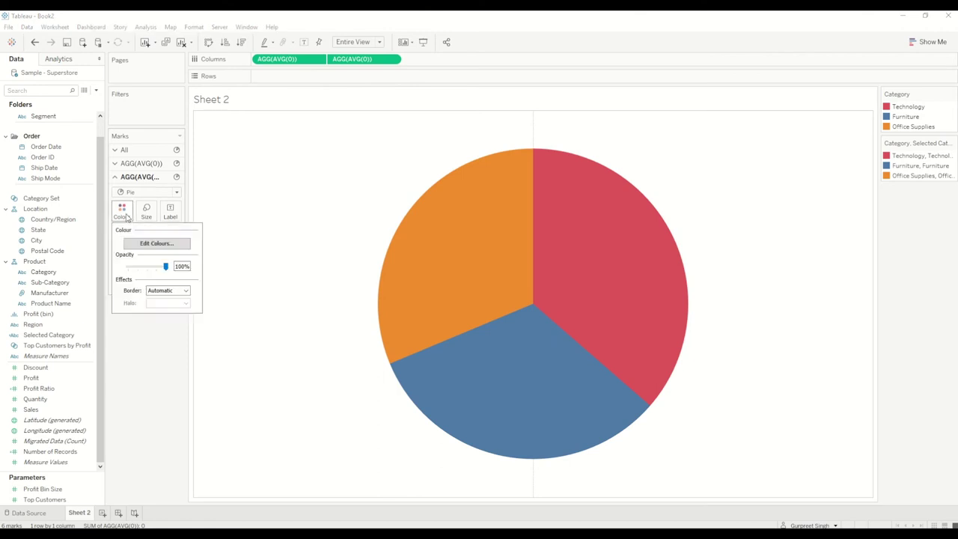
click(168, 290)
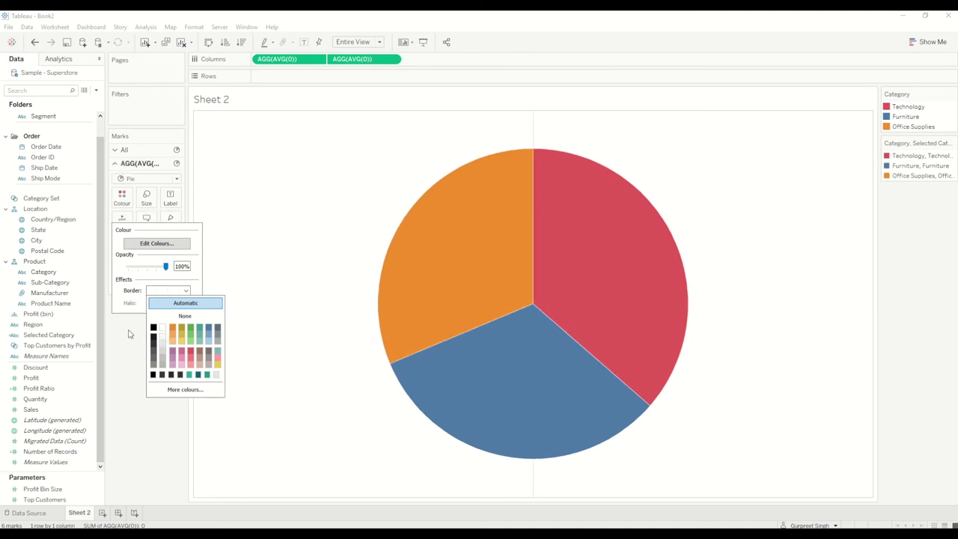
click(116, 359)
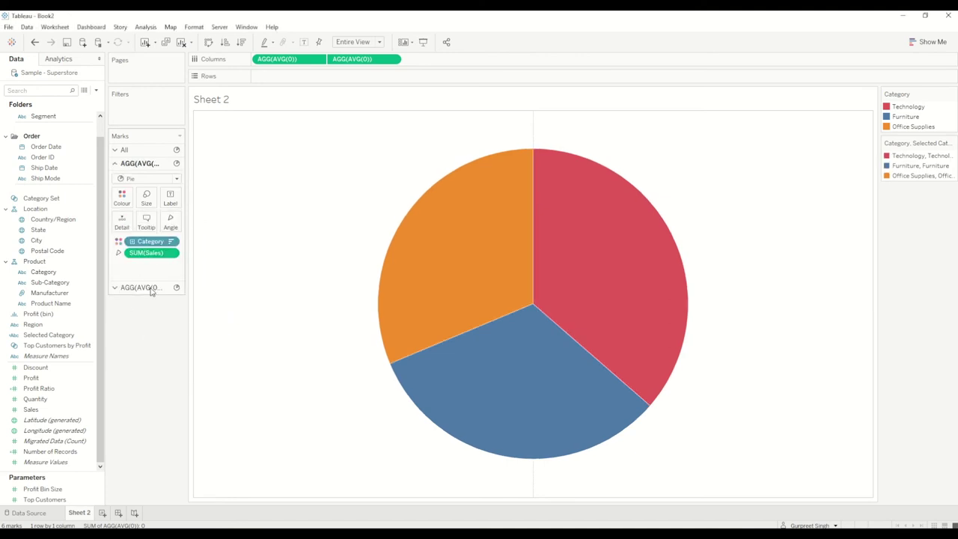
scroll(150, 288, up, 1)
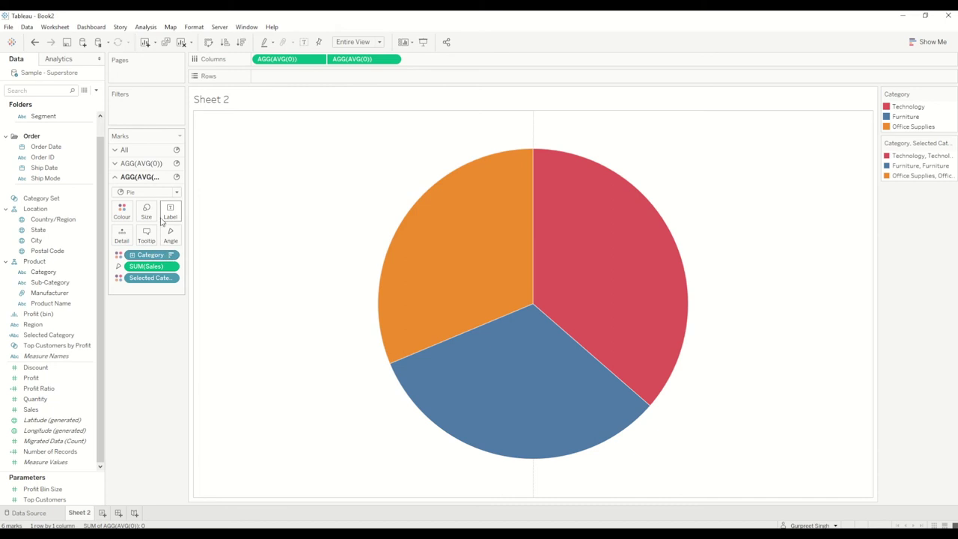
click(122, 212)
drag(166, 267, 159, 271)
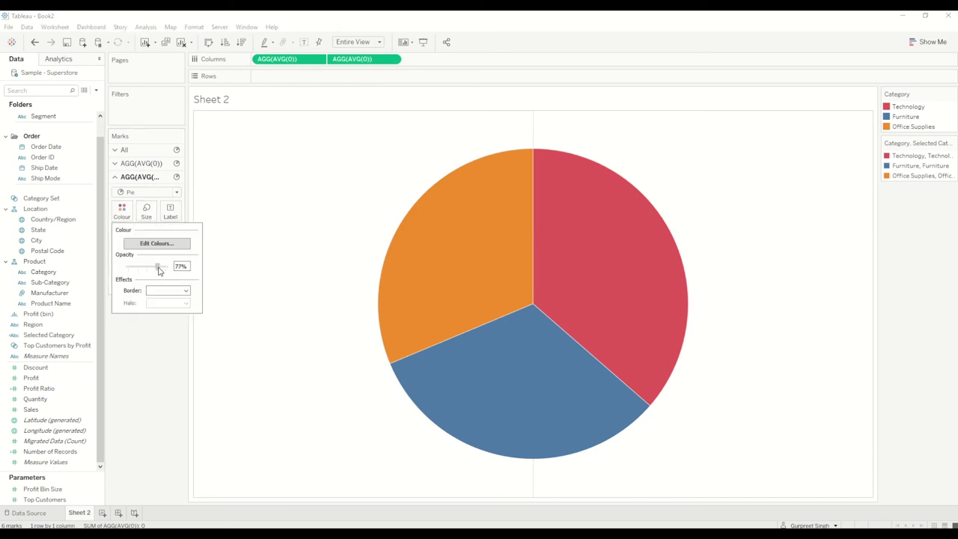
click(156, 268)
click(154, 348)
Review the border options in the pie marks' colour settings
click(127, 177)
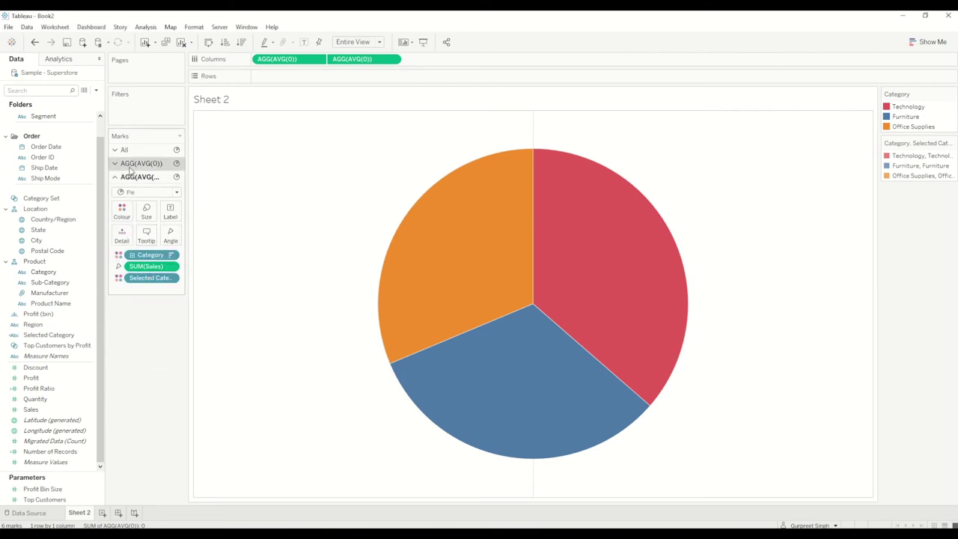
click(123, 198)
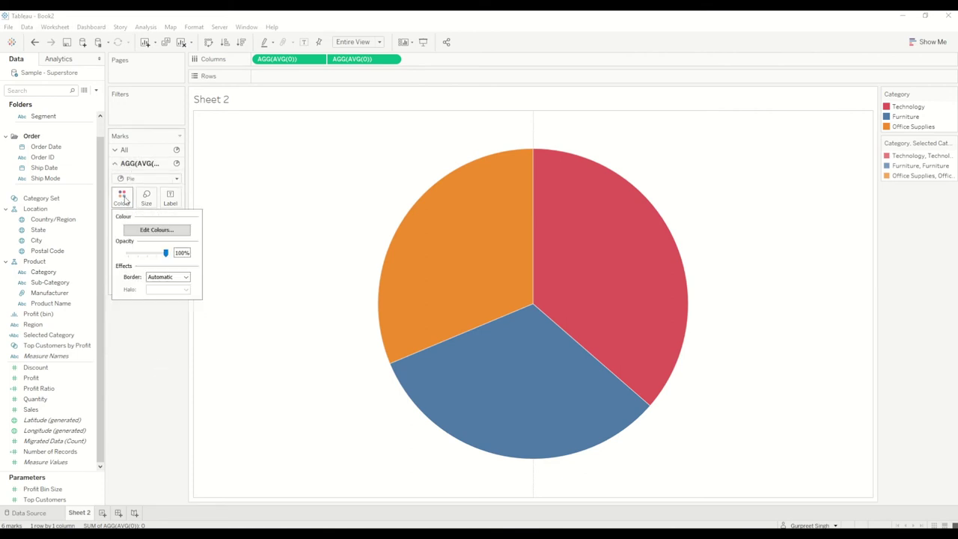
click(166, 277)
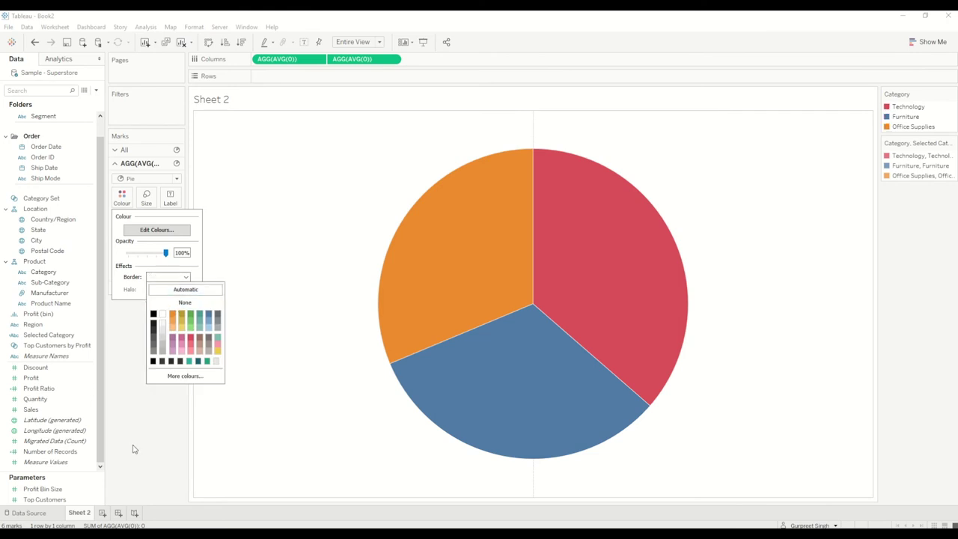
click(133, 448)
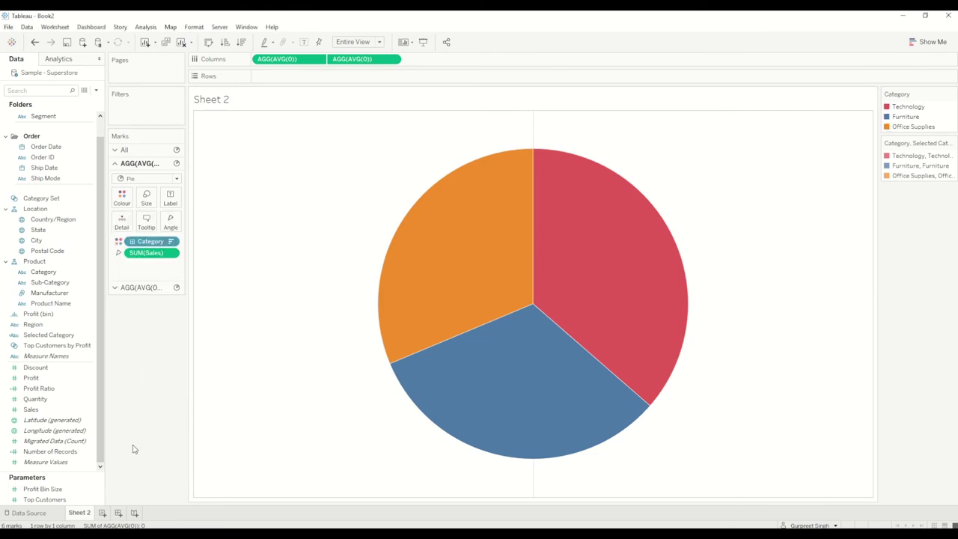
Shrink the second pie layer's size so an outer ring shows
click(152, 289)
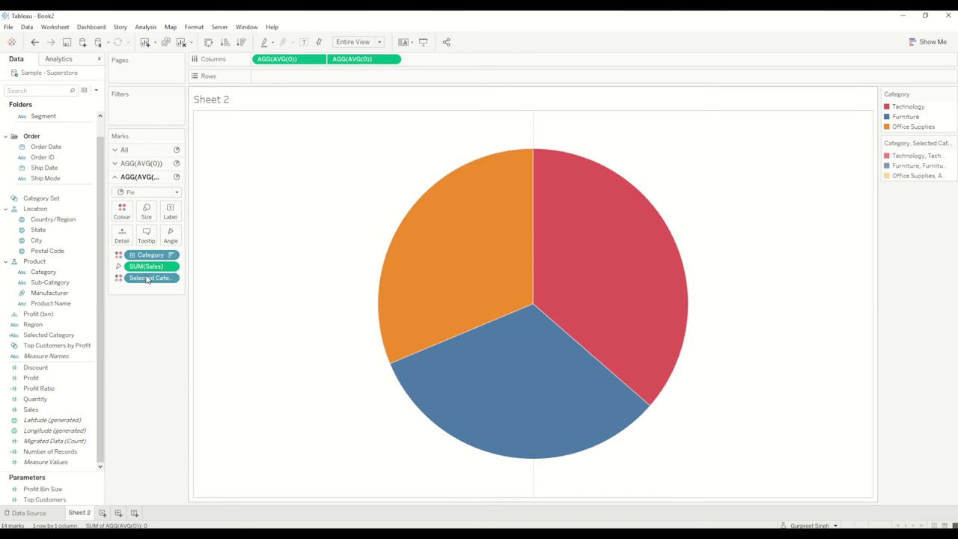
click(146, 211)
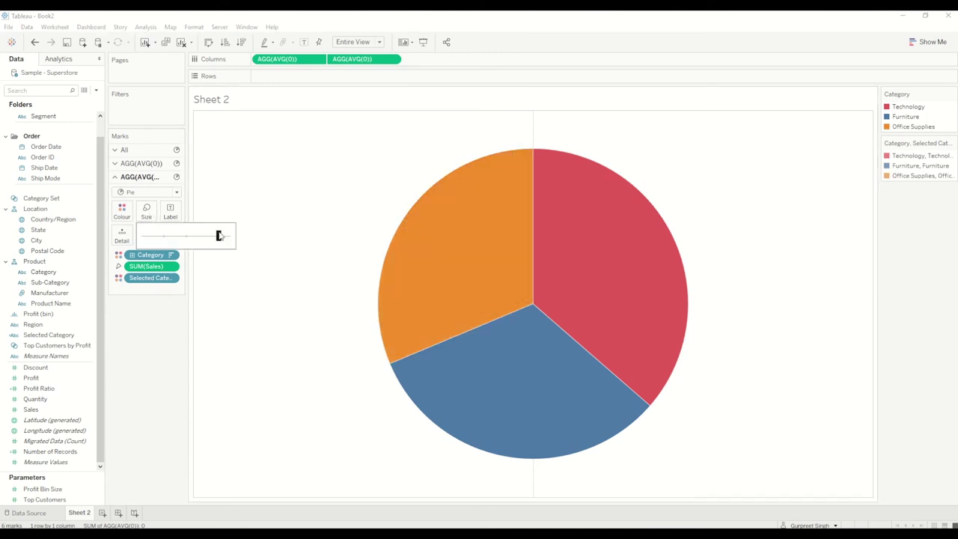
drag(219, 235, 217, 236)
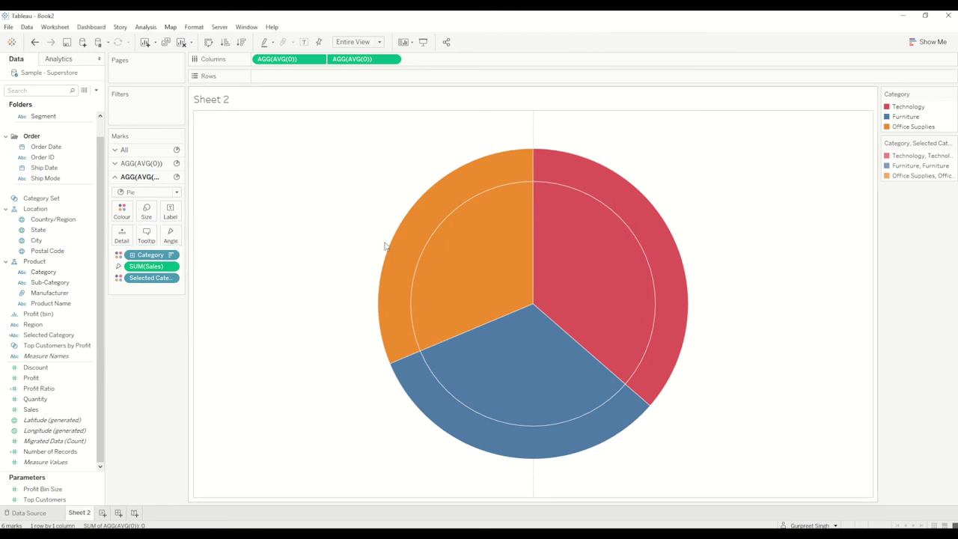
Test the drill-down on Office Supplies, Furniture and Technology, then collapse to three categories
click(408, 232)
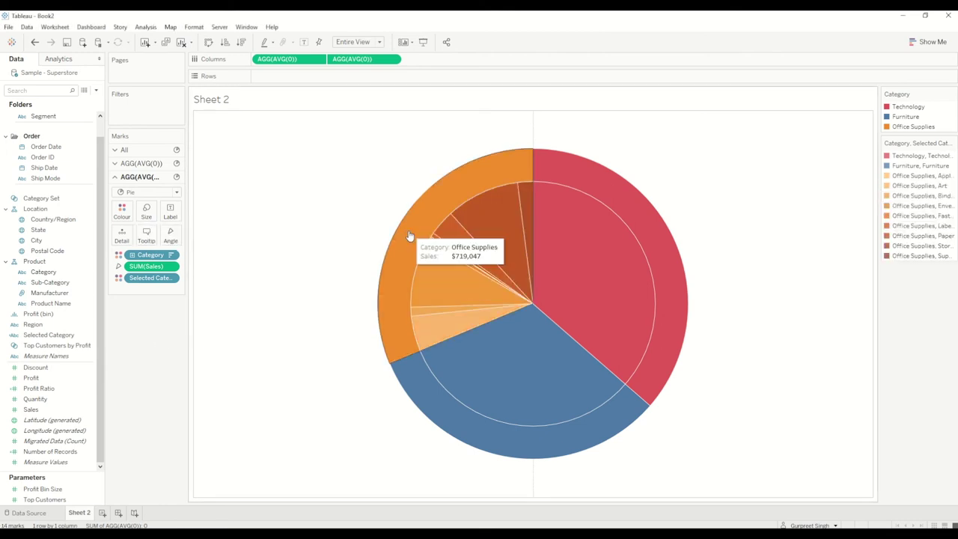
click(434, 406)
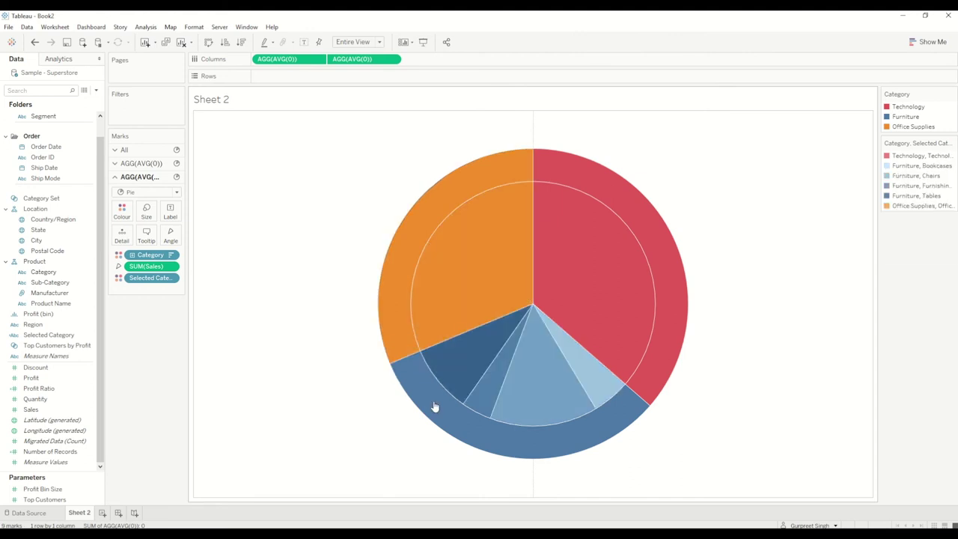
click(680, 292)
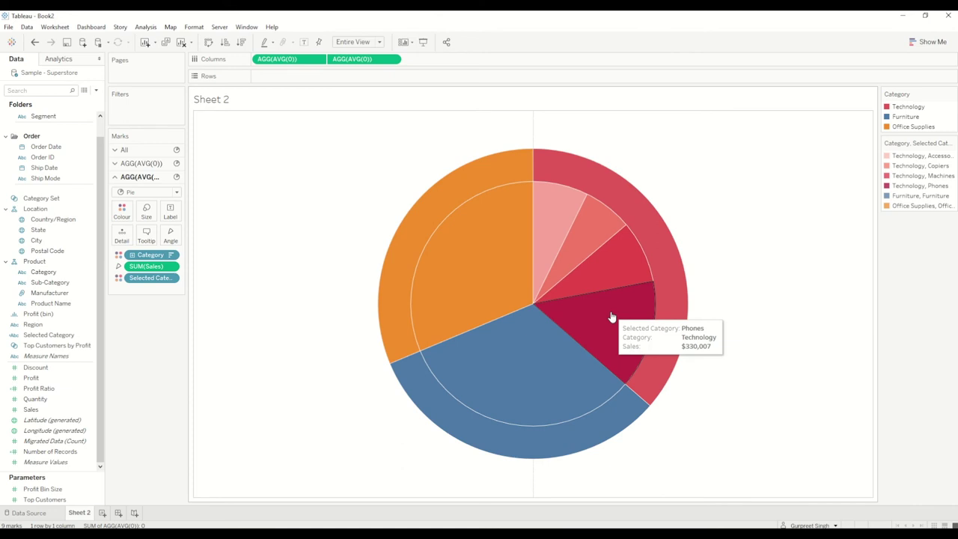
click(262, 312)
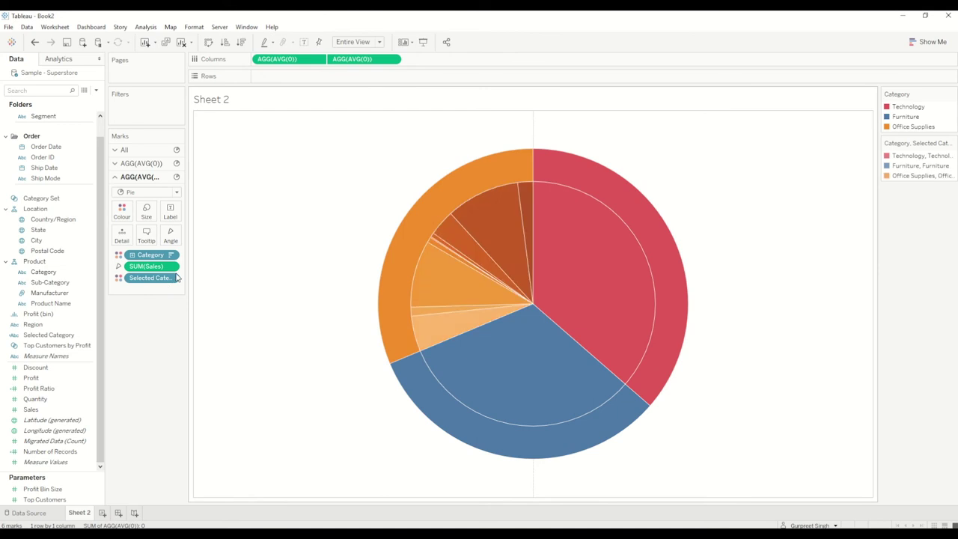
click(171, 267)
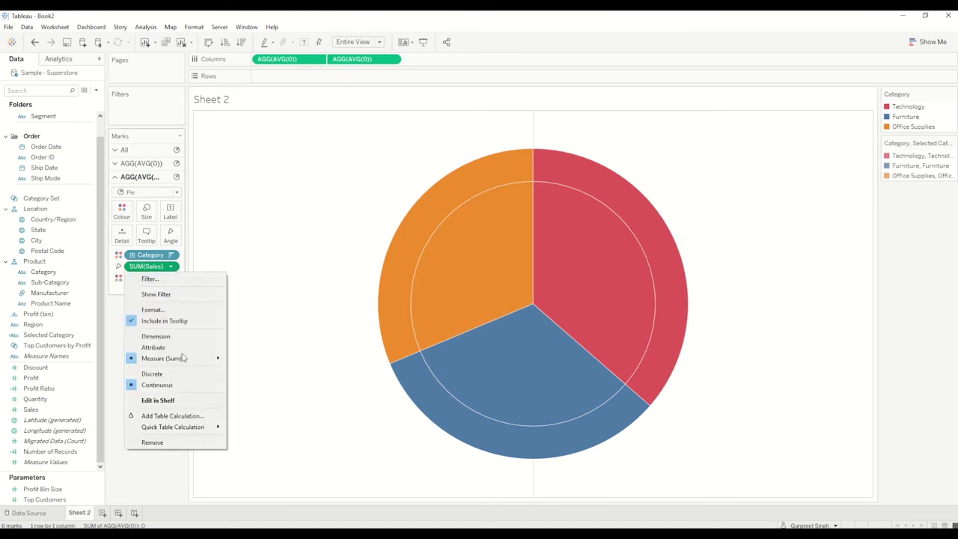
Make SUM(Sales) a Percent of Total quick table calculation and check a slice's share
mouse_move(186, 430)
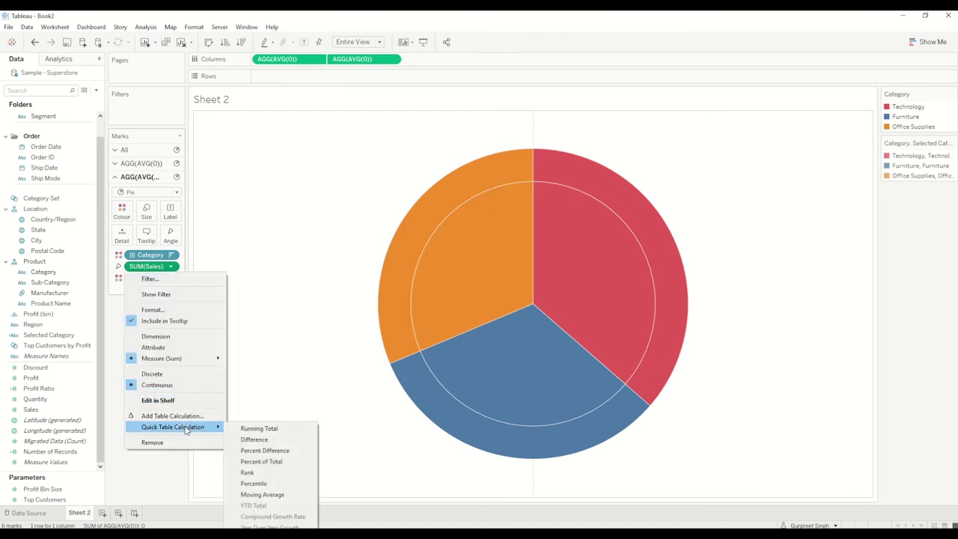
click(268, 462)
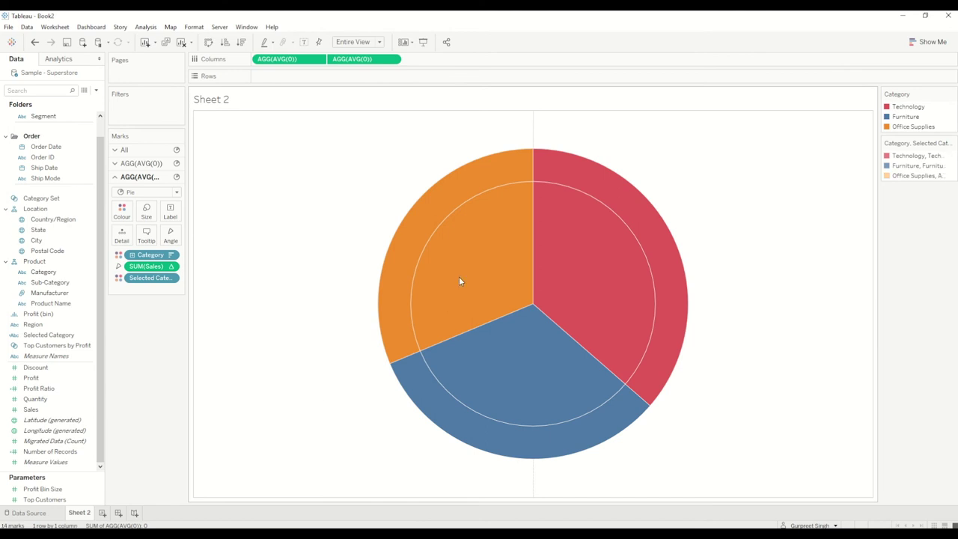
mouse_move(459, 278)
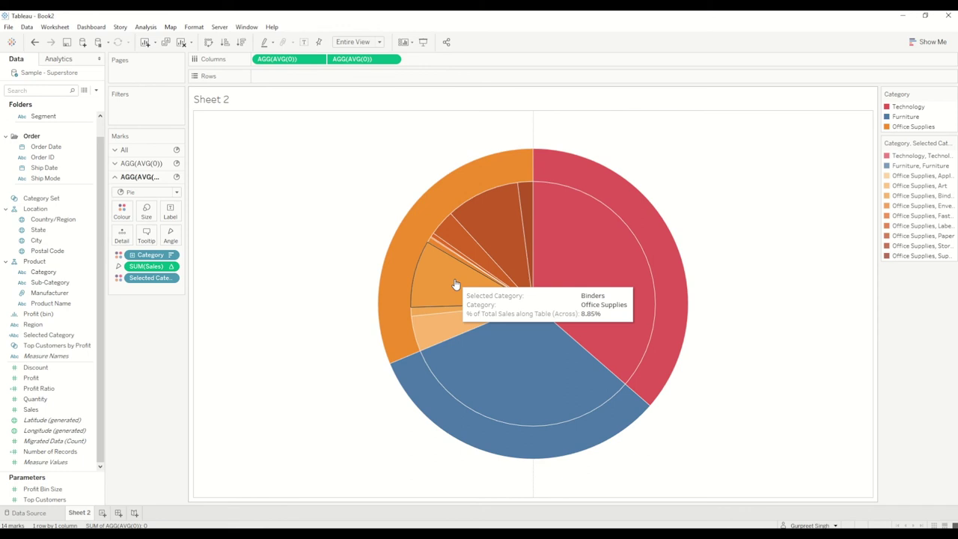
click(614, 466)
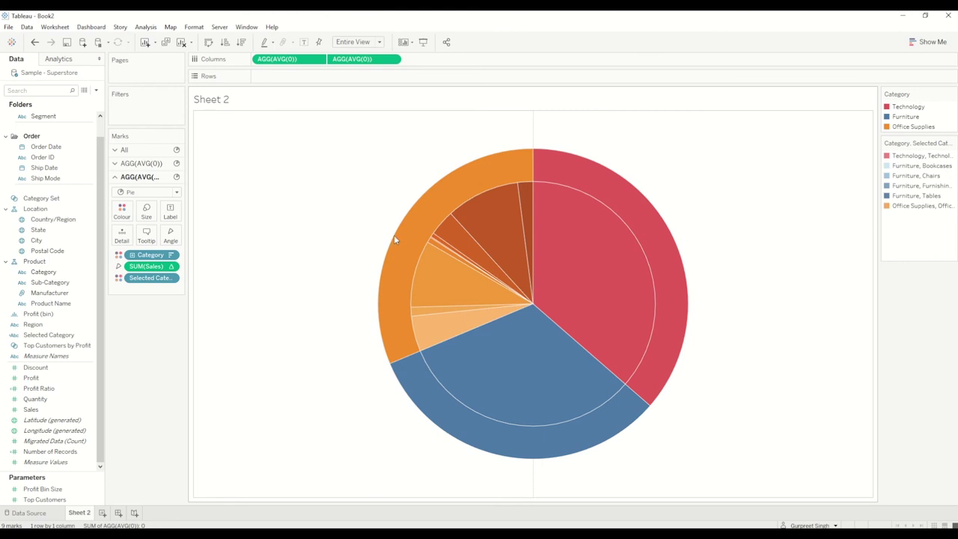
right_click(307, 237)
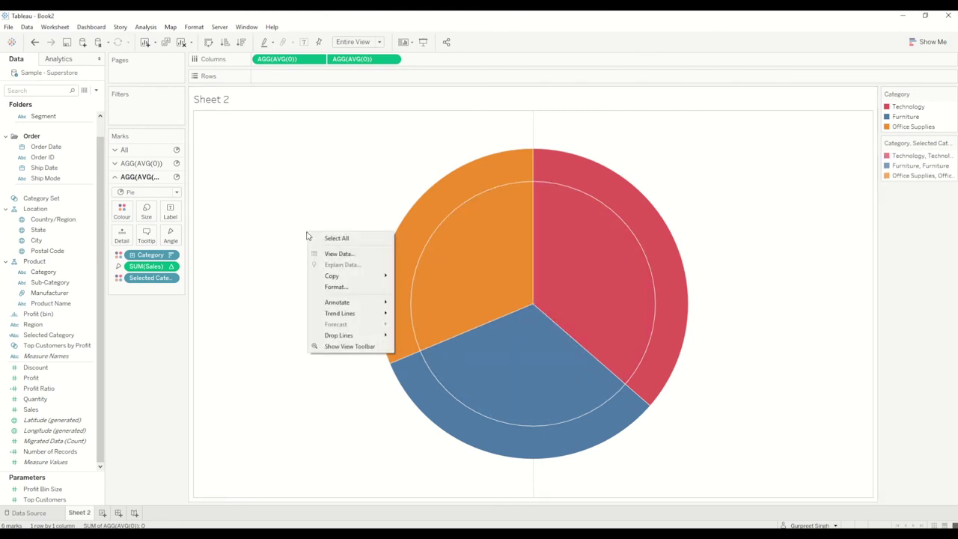
Set Sheet 2's row and column divider borders to None
click(335, 286)
click(49, 75)
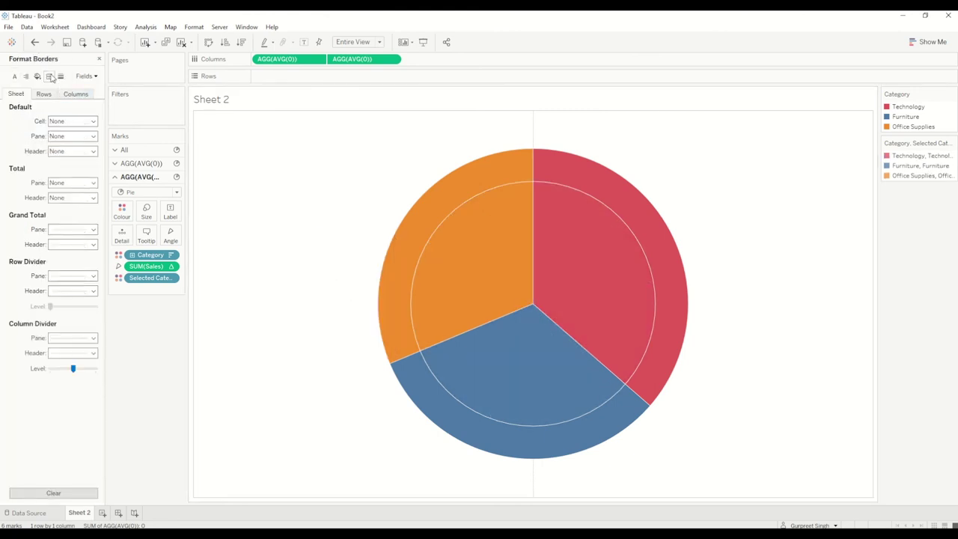
click(66, 276)
click(66, 289)
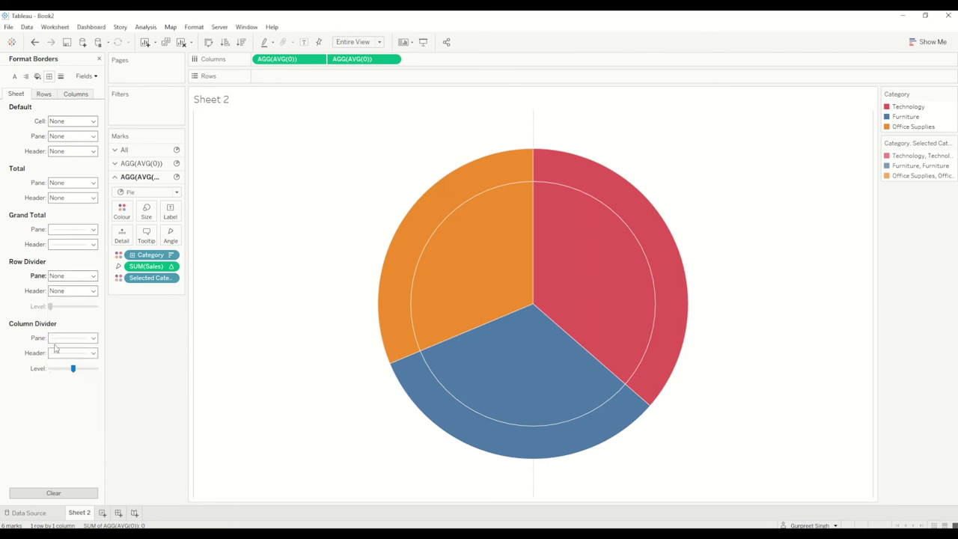
click(66, 338)
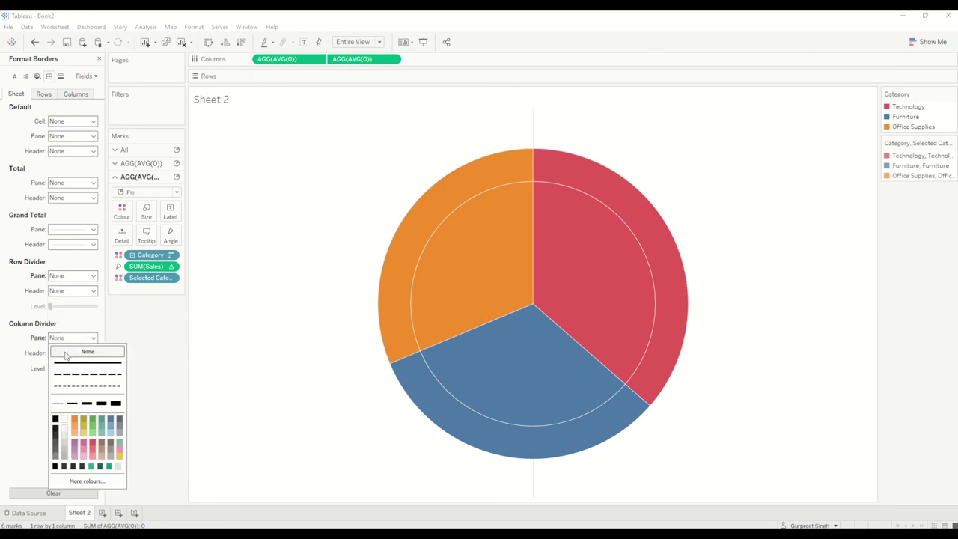
click(88, 351)
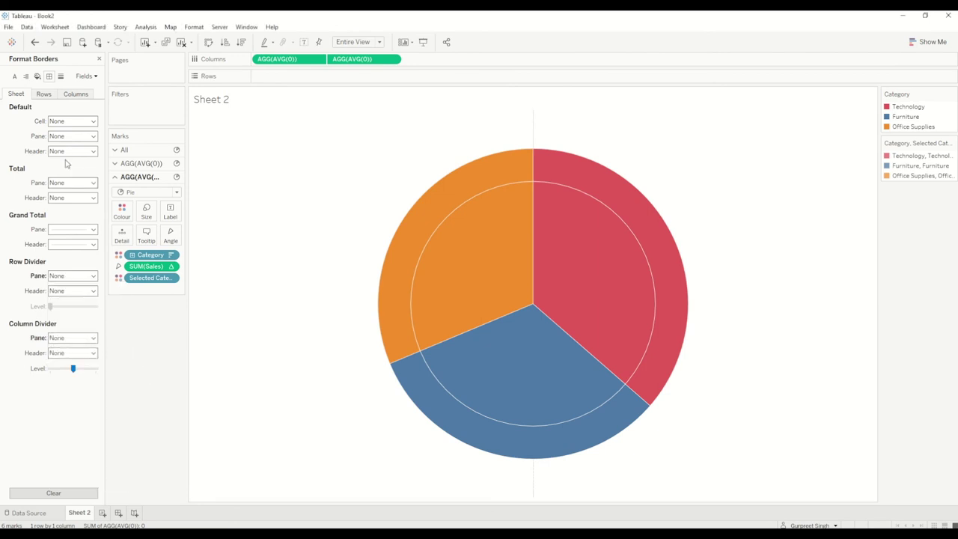
Set the zero lines to None and show the chart in Presentation Mode
click(61, 77)
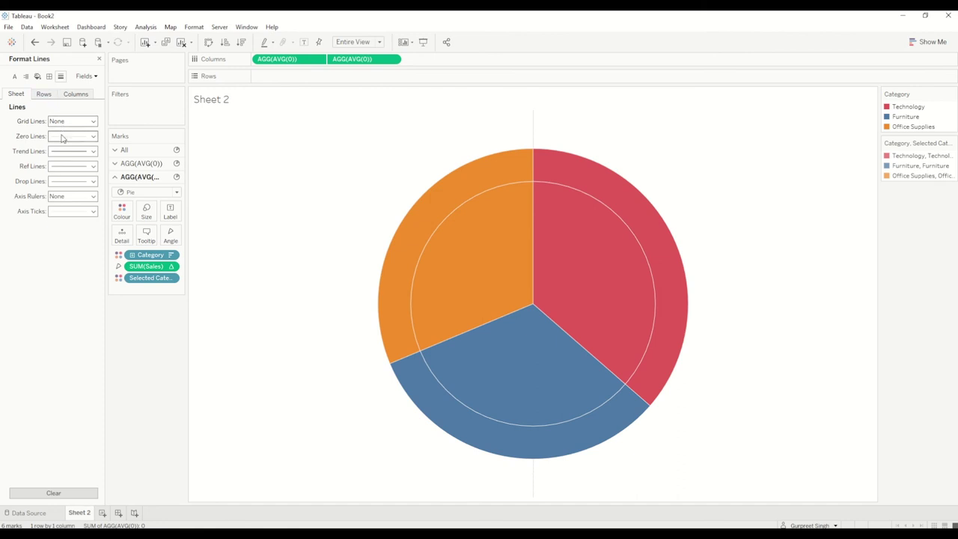
click(66, 135)
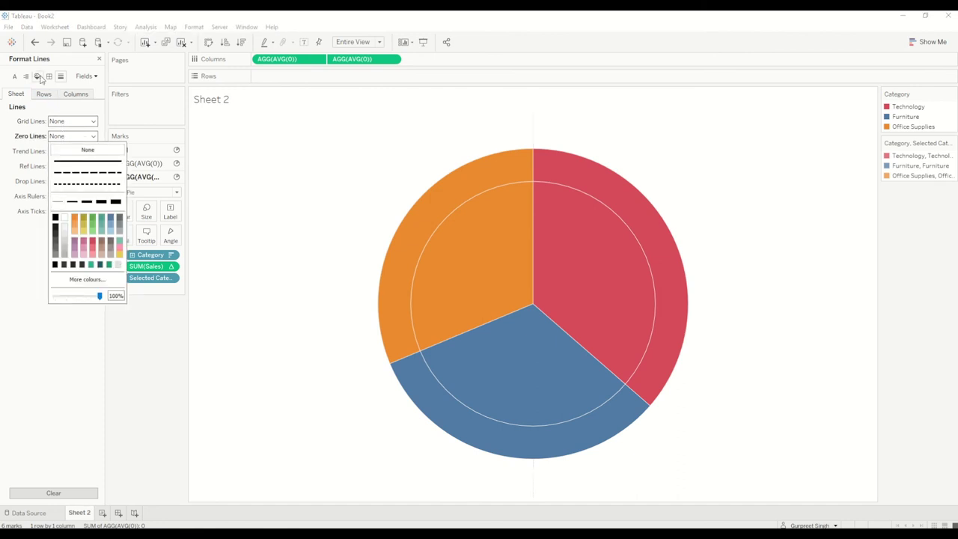
click(155, 412)
right_click(323, 187)
click(424, 42)
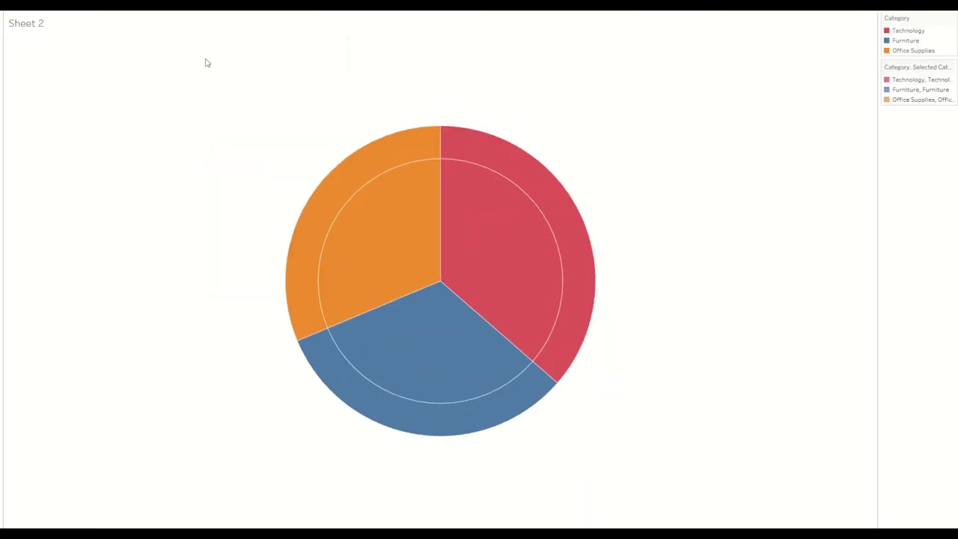
click(401, 224)
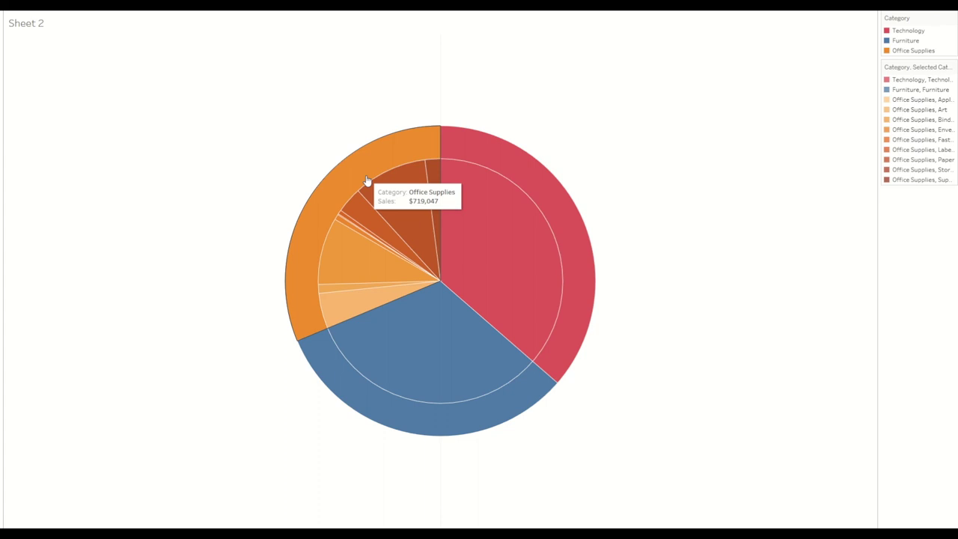
click(366, 181)
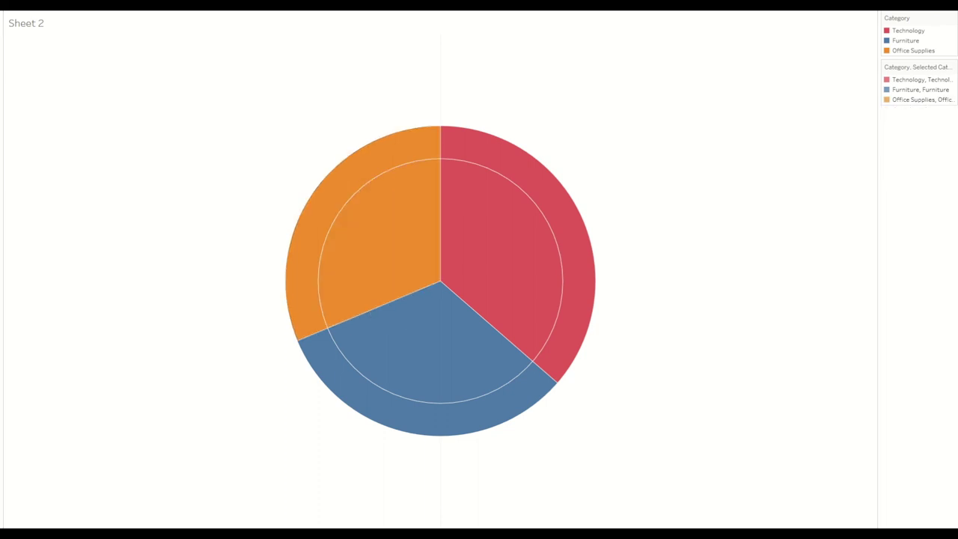